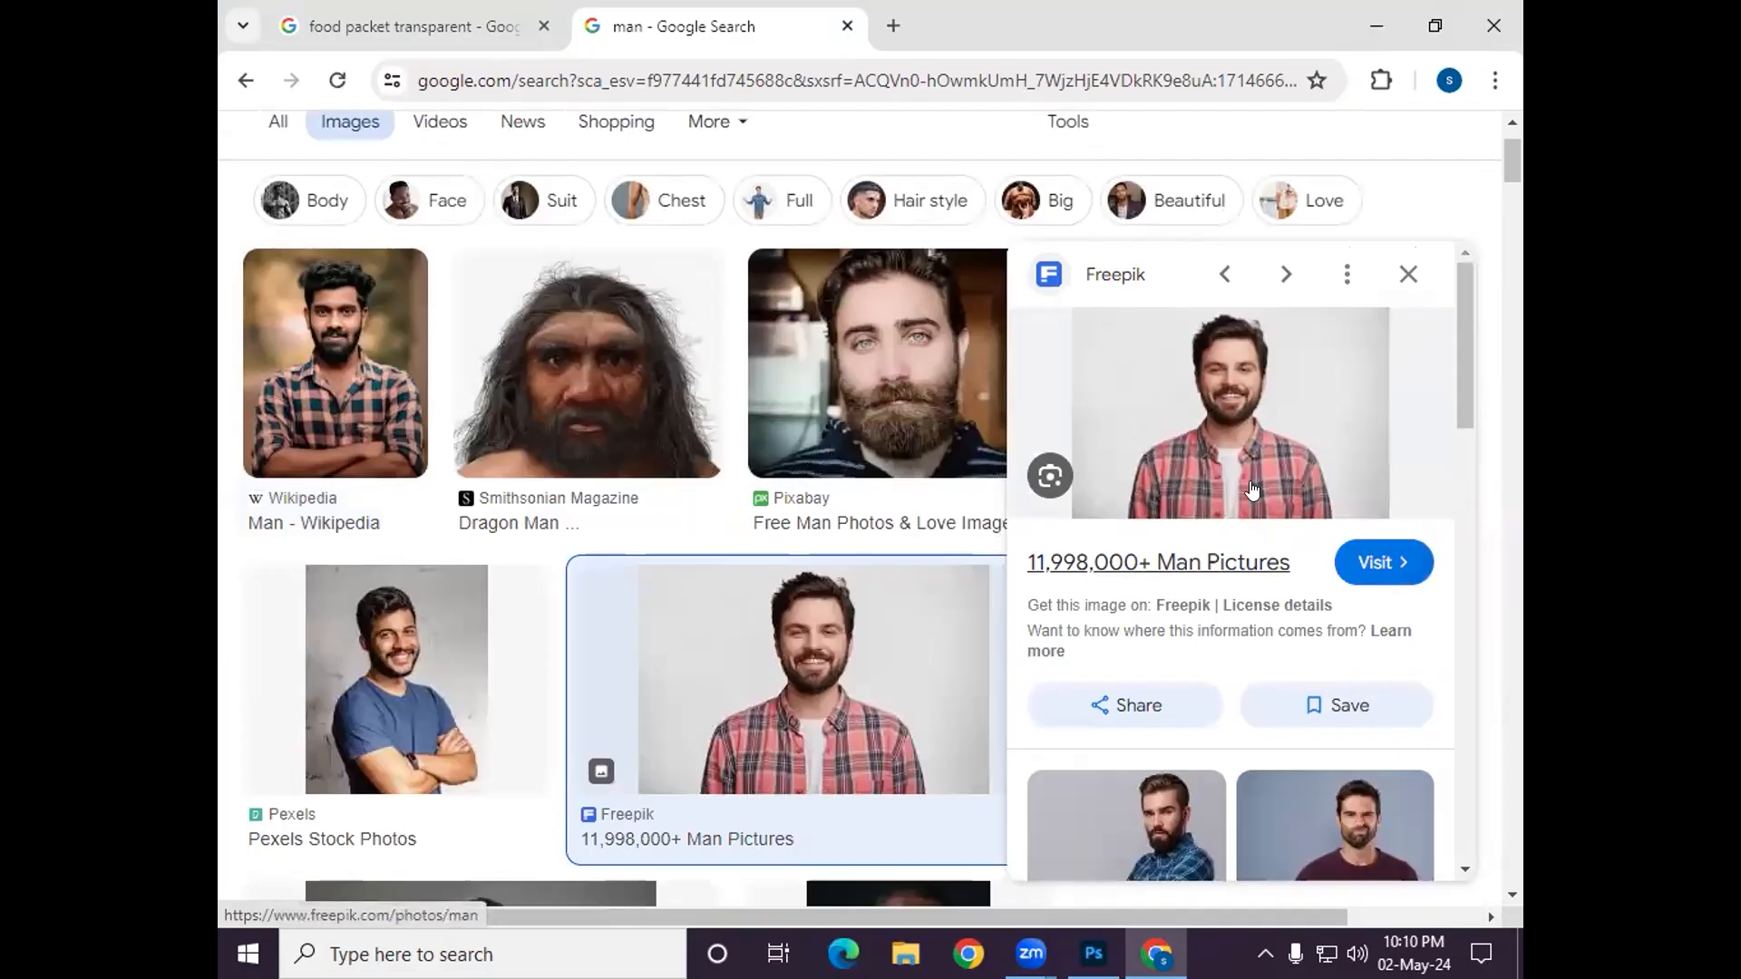
Copy the Freepik photo of the man in the red plaid shirt into the Photoshop document, scale it to about 292%, and place it in the page's upper half.
right_click(1222, 386)
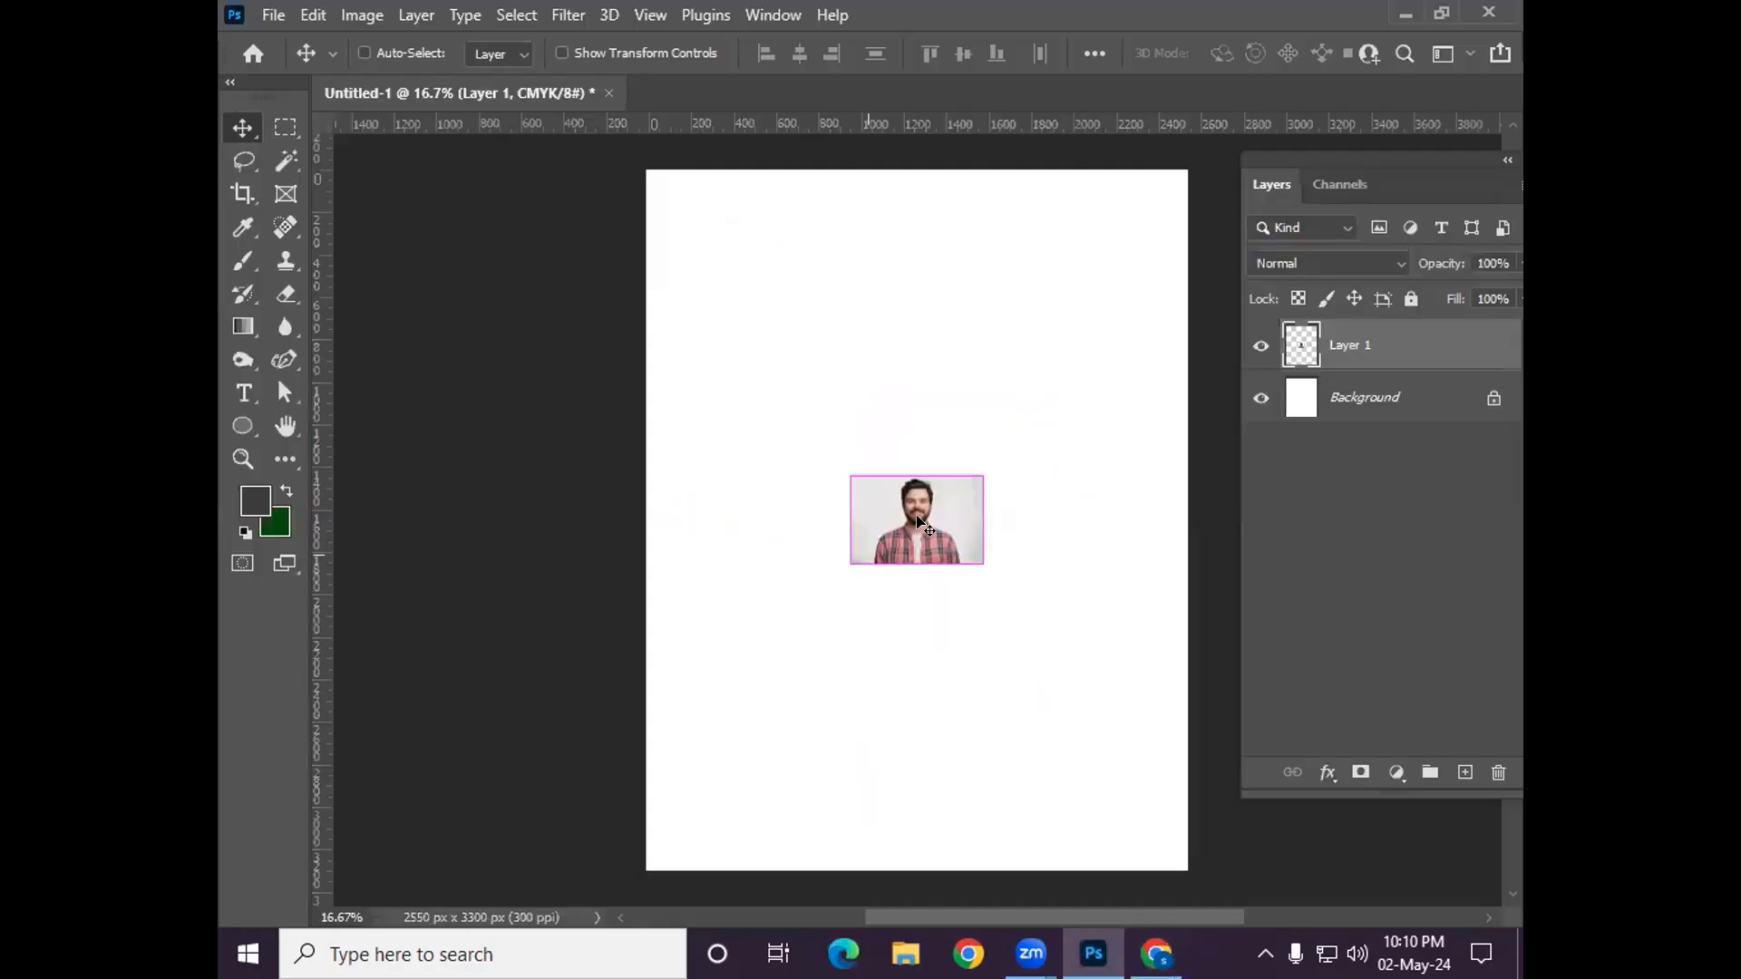
left_click_drag(922, 549, 1084, 618)
key("ctrl+t")
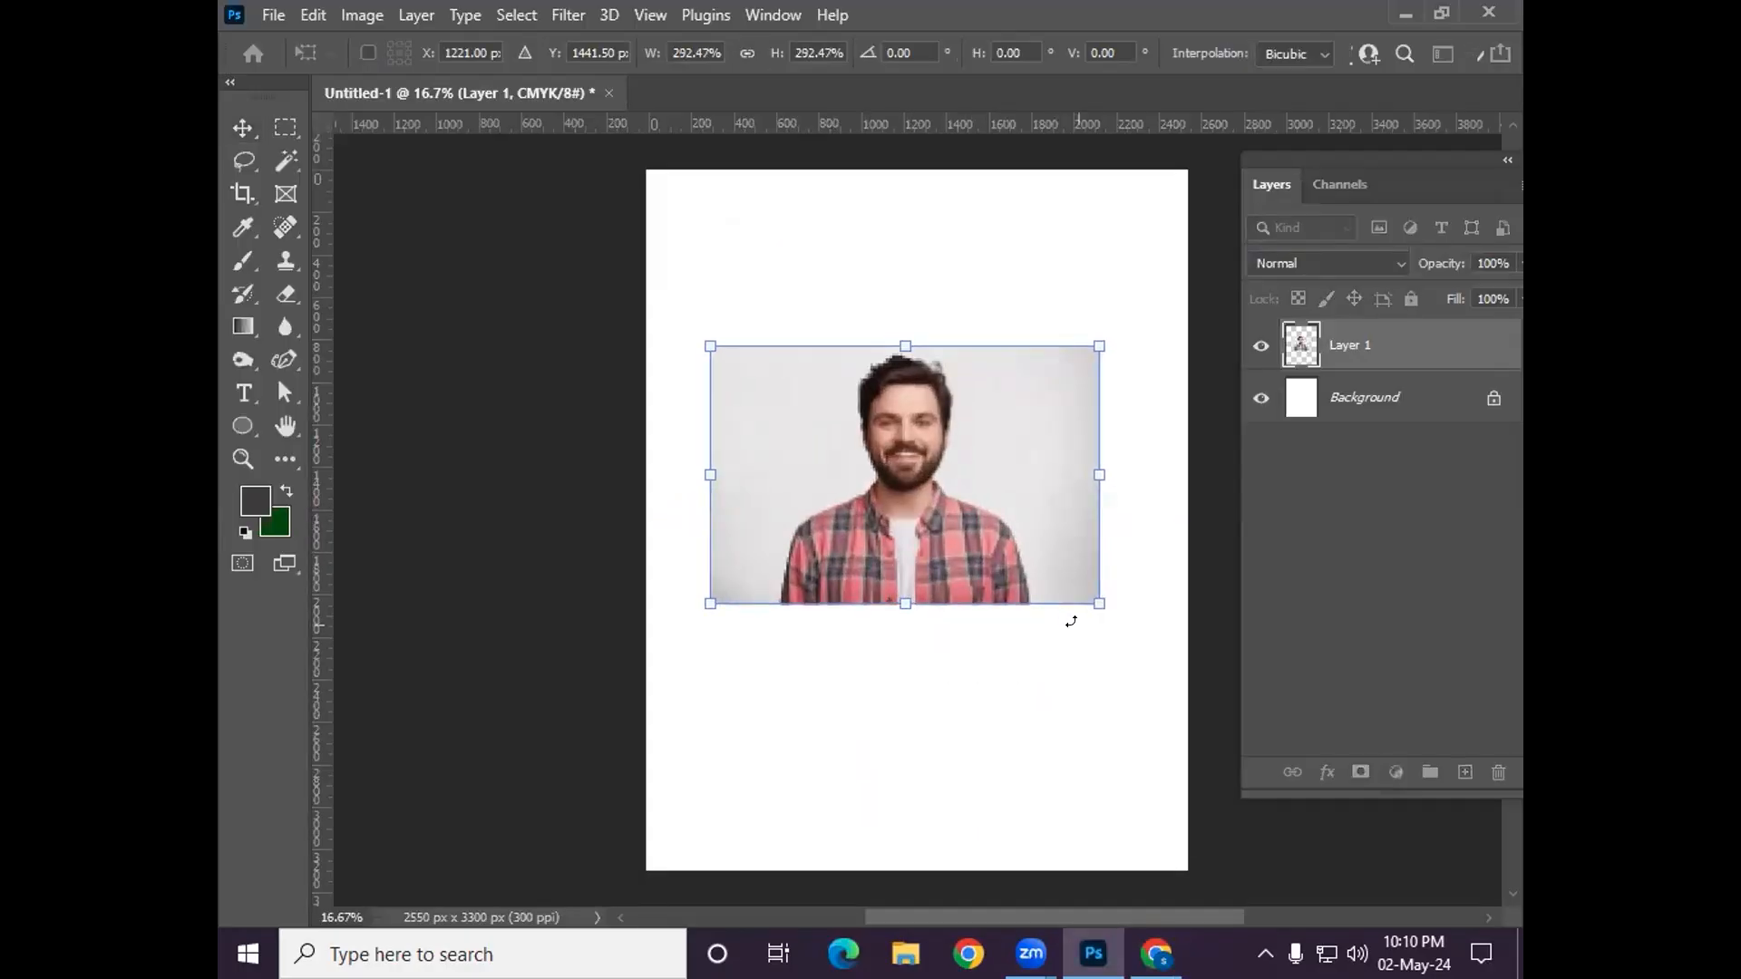
key("Return")
left_click_drag(956, 530, 945, 473)
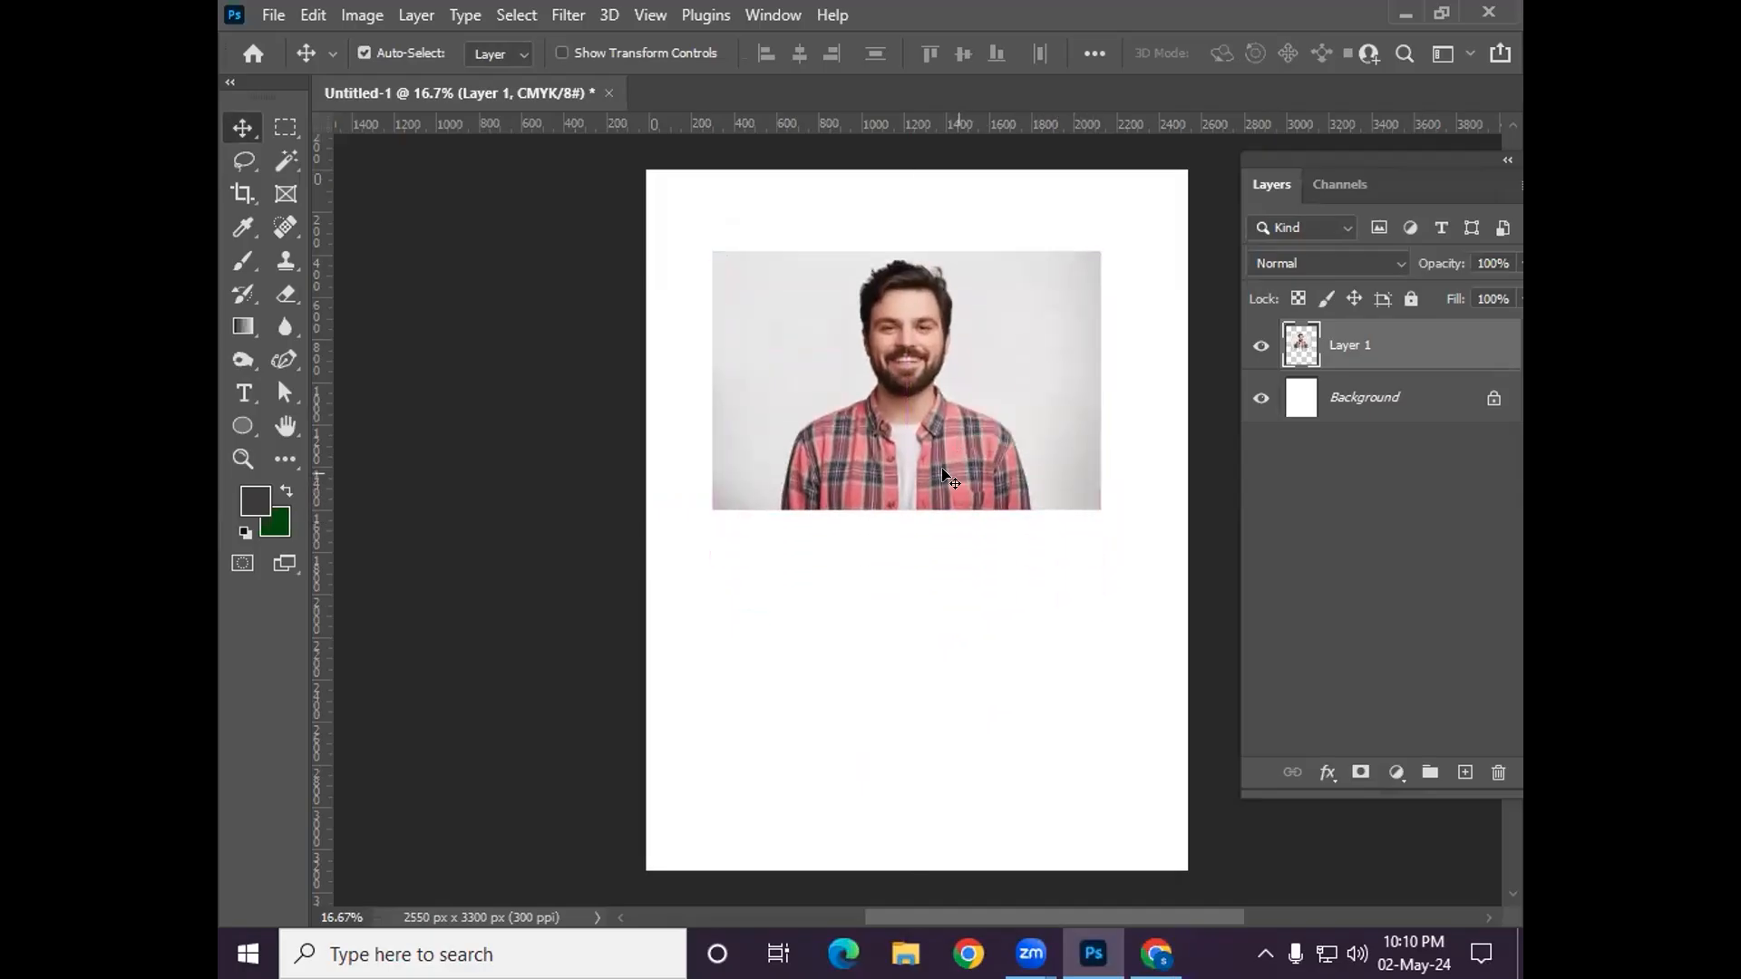
Draw an orange ellipse about 879 px wide and 954 px high below the photo with the Ellipse tool.
left_click(245, 433)
right_click(244, 434)
left_click(331, 451)
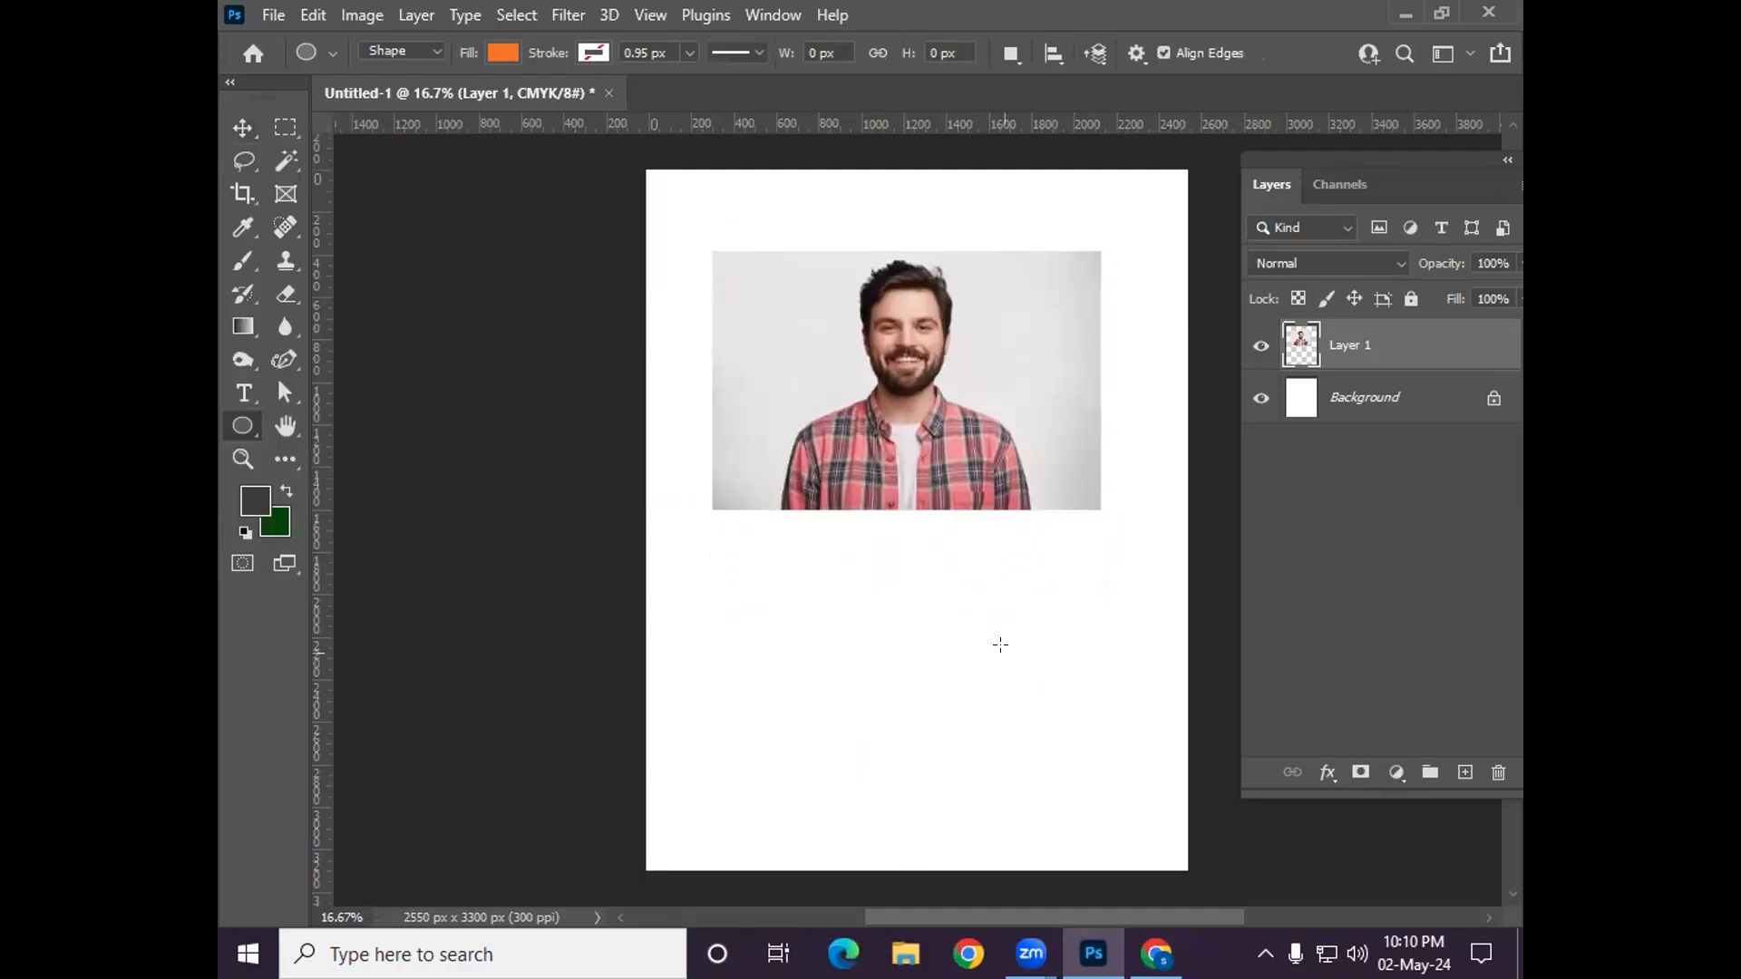
left_click_drag(830, 565, 1090, 705)
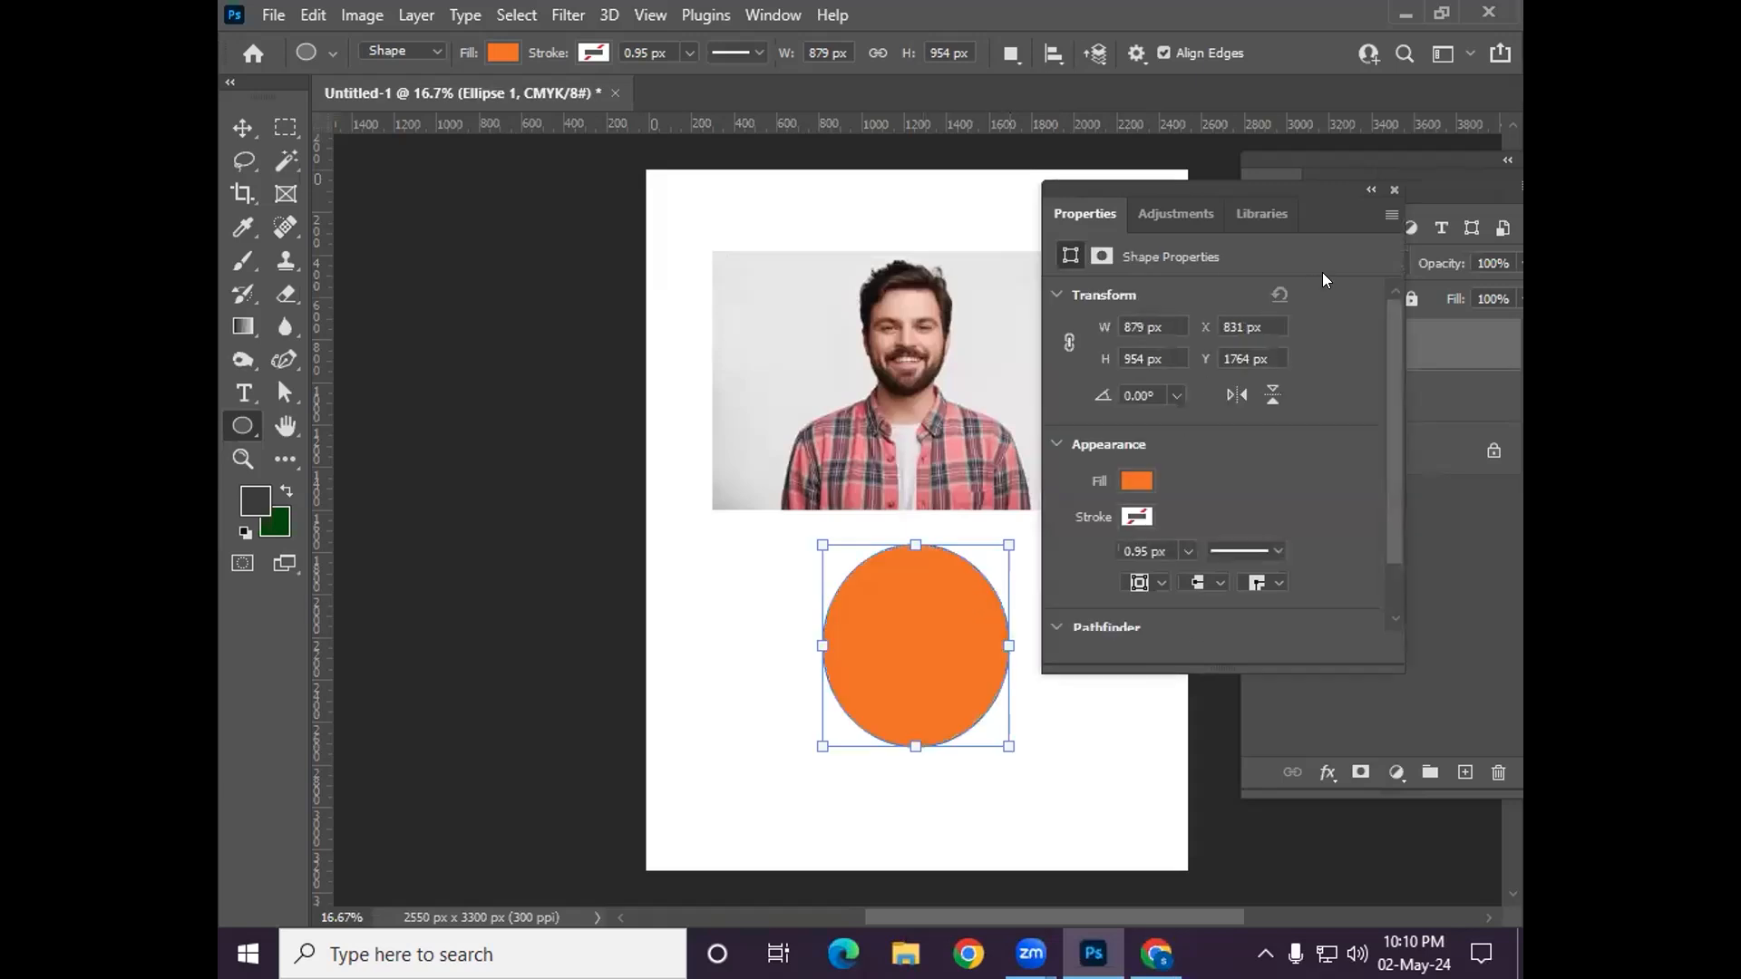
left_click(1393, 190)
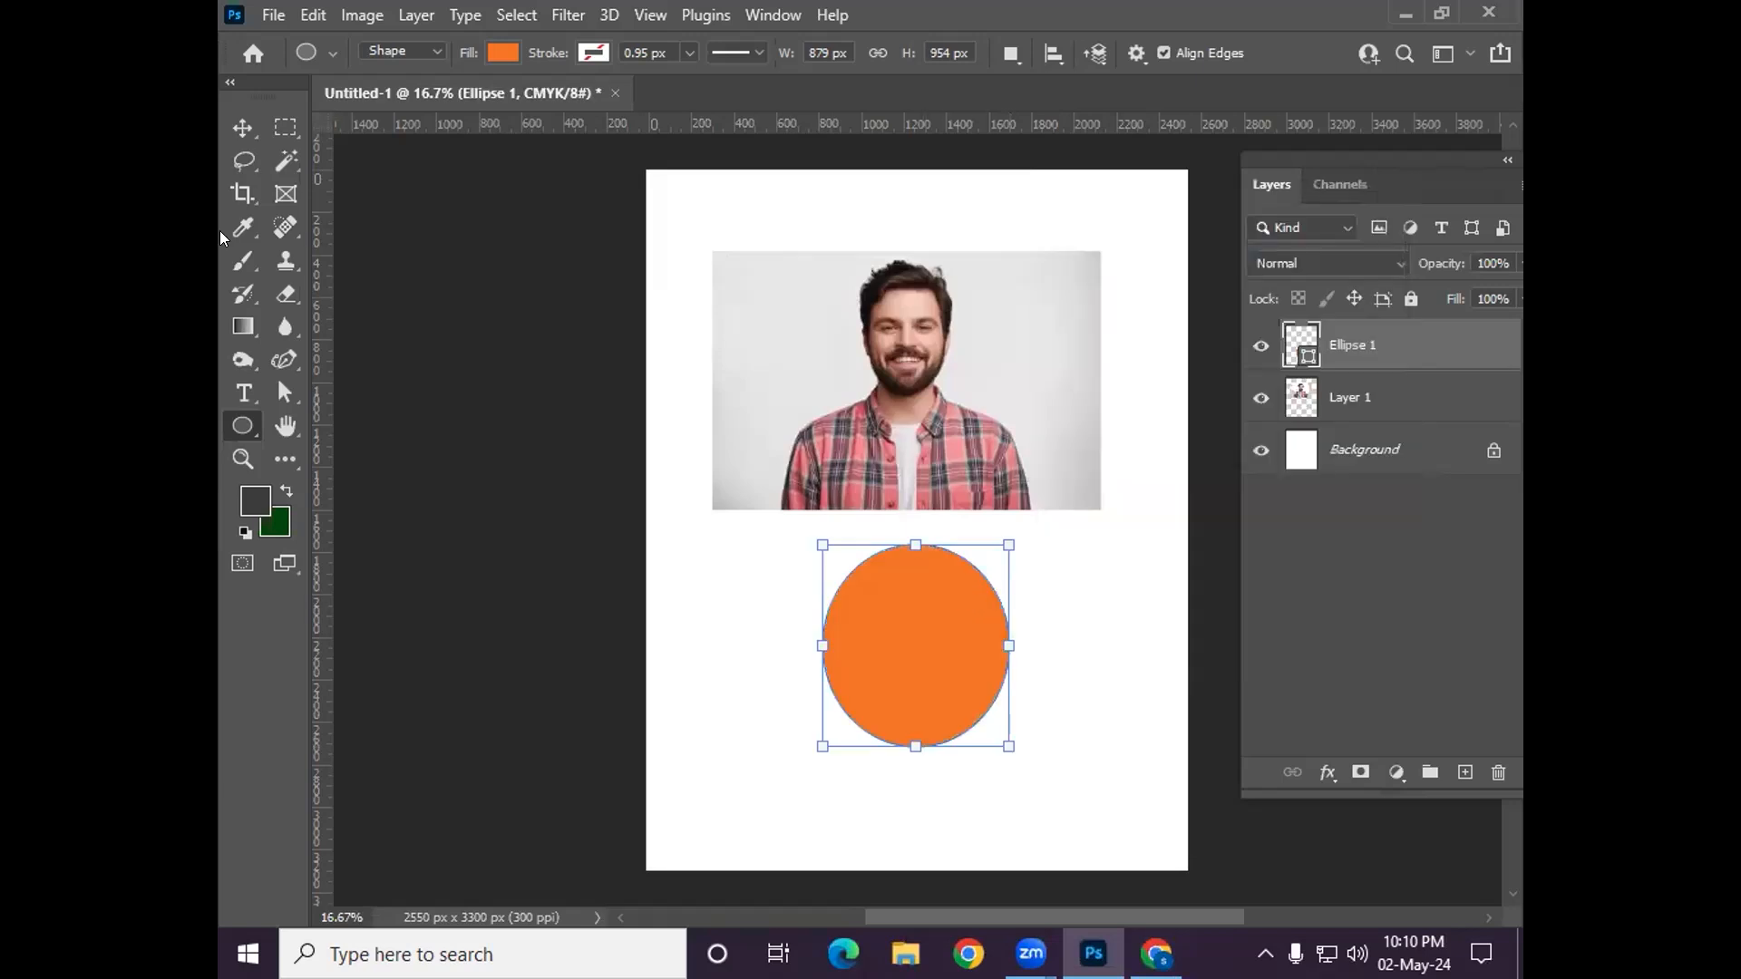
Move the orange ellipse and the photo higher on the page, placing the ellipse just below the photo.
left_click(245, 129)
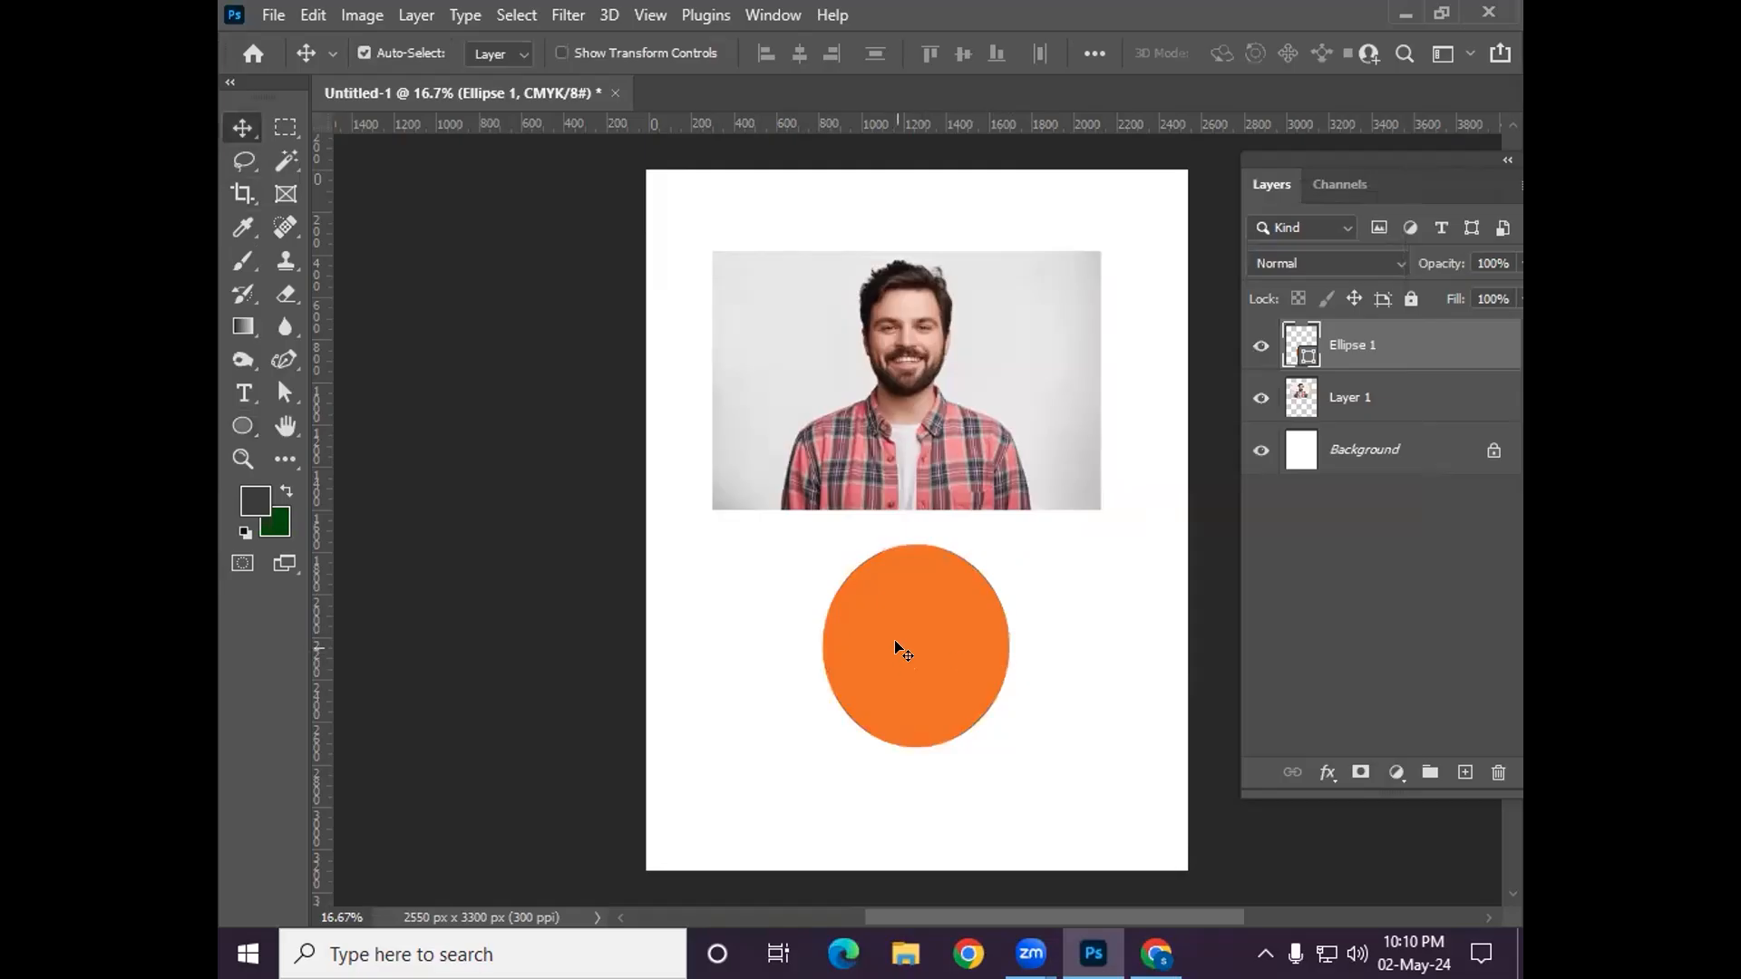
left_click_drag(897, 644, 897, 621)
left_click_drag(960, 401, 987, 345)
left_click(981, 348)
left_click_drag(941, 558, 879, 552)
left_click(1011, 324)
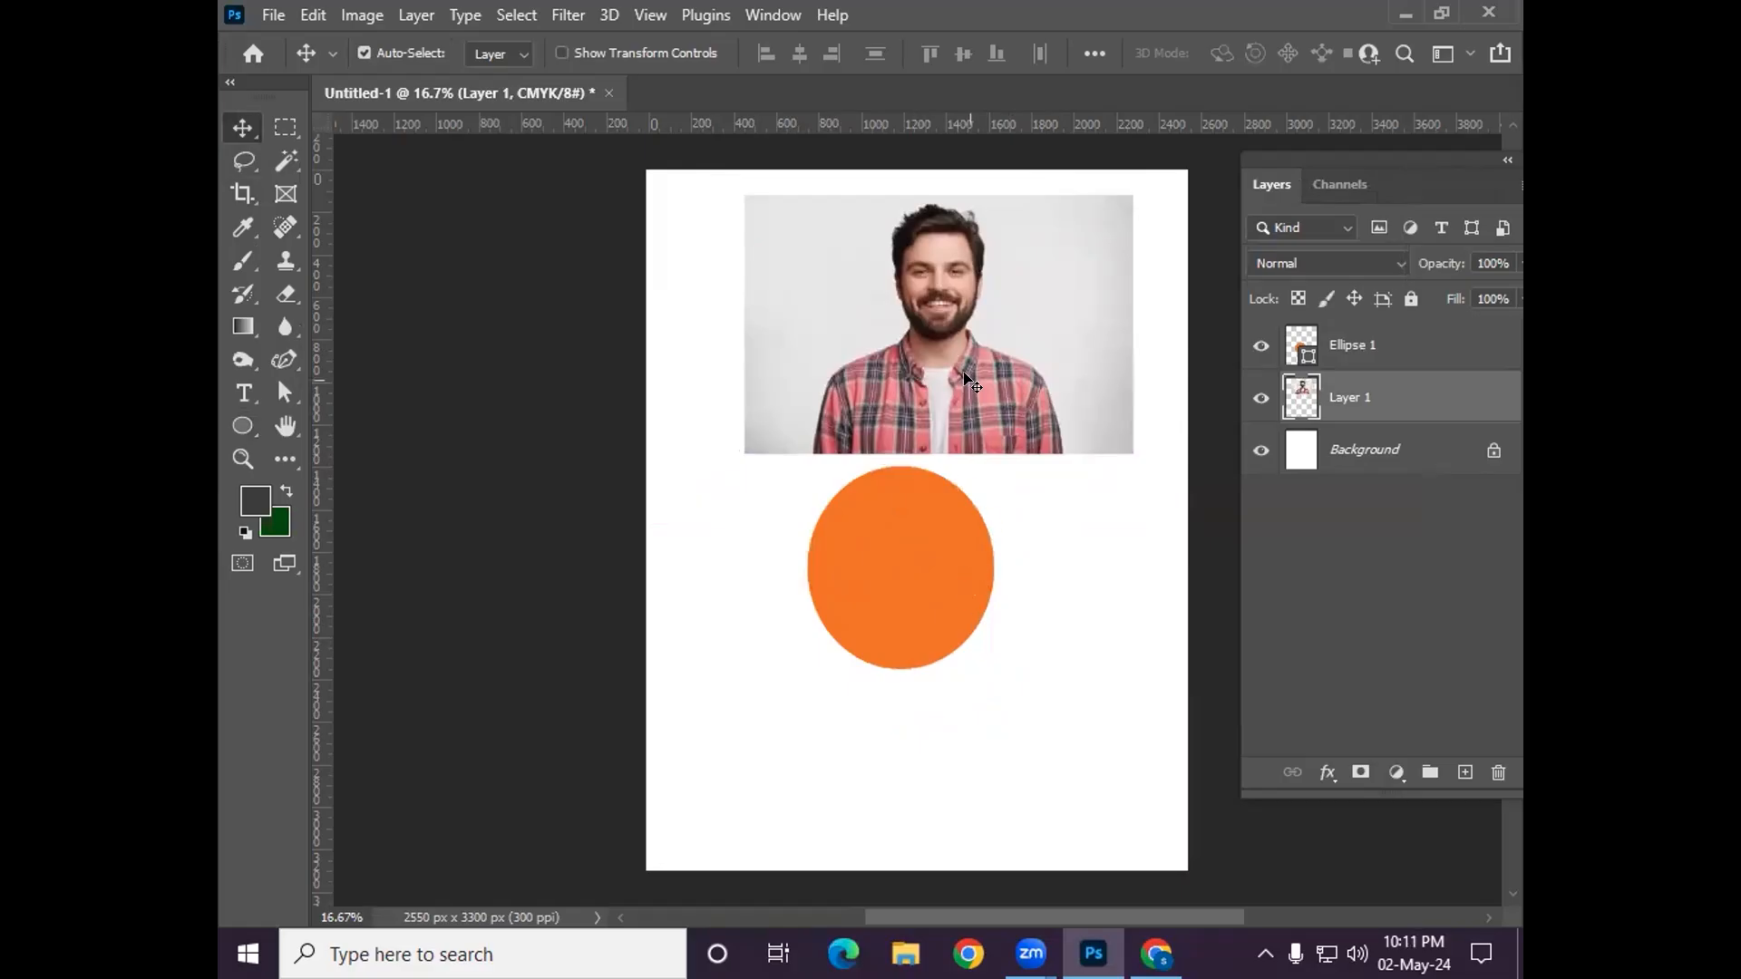
Move the photo so it partly overlaps the orange ellipse, and reorder the ellipse layer beneath the photo layer.
left_click_drag(966, 351, 939, 544)
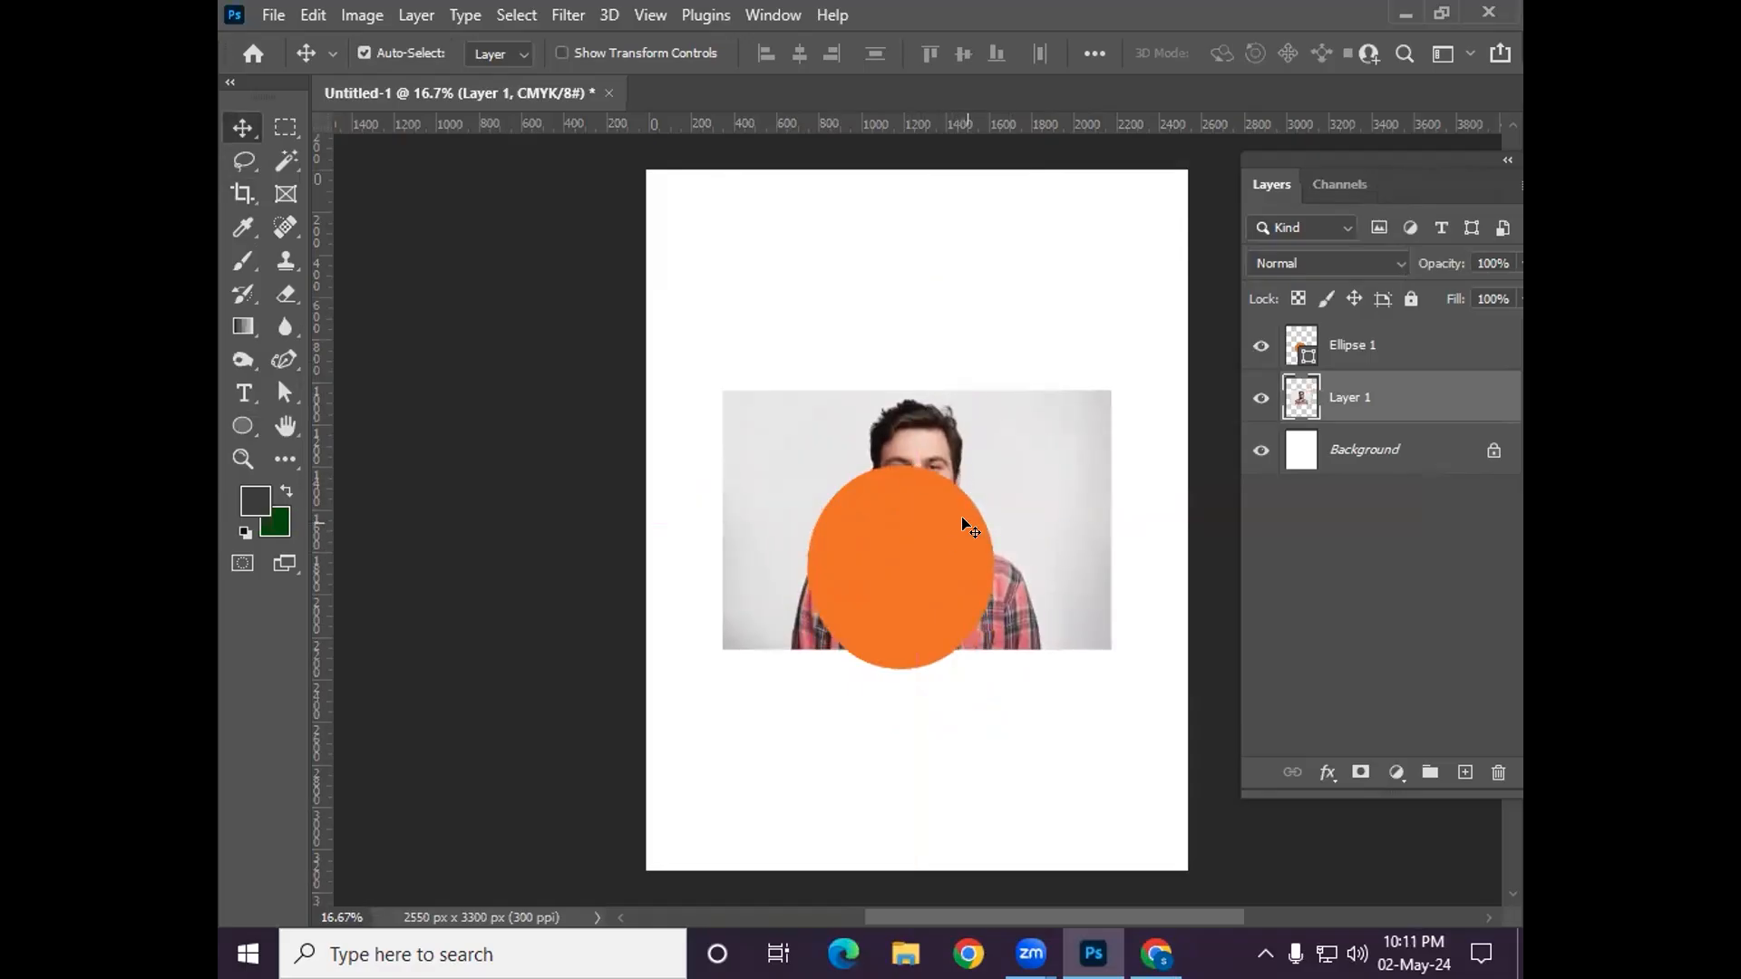
left_click_drag(1015, 578, 1022, 451)
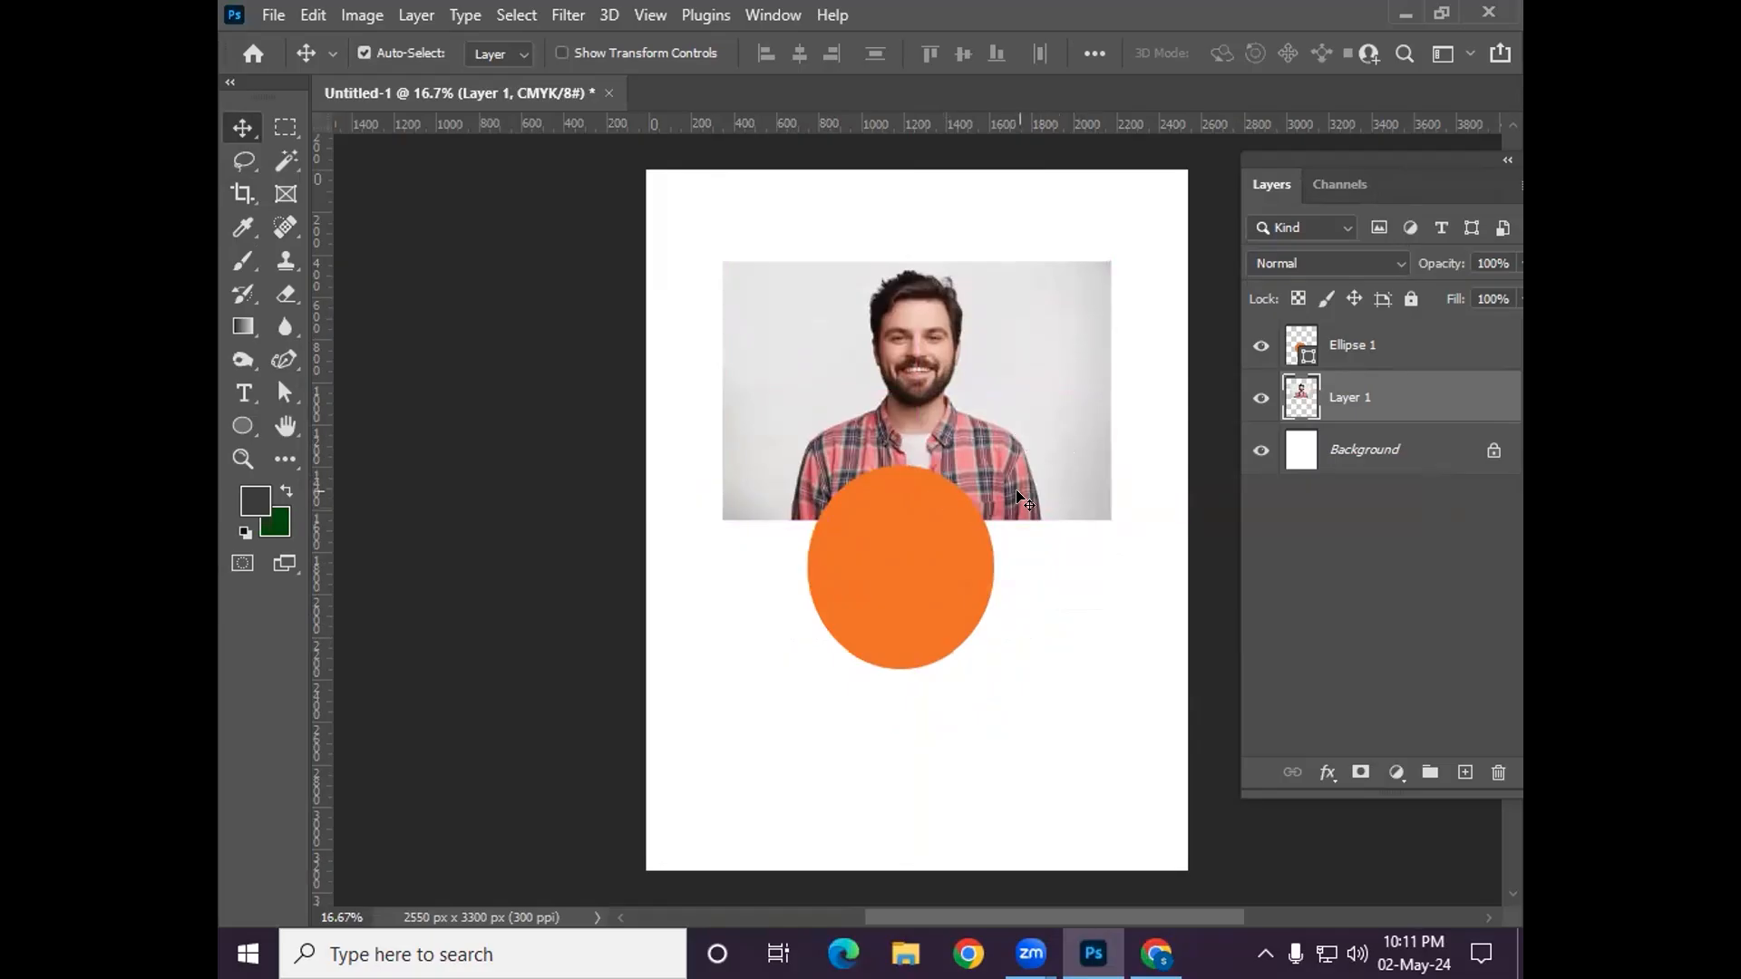
left_click_drag(1348, 345, 1348, 406)
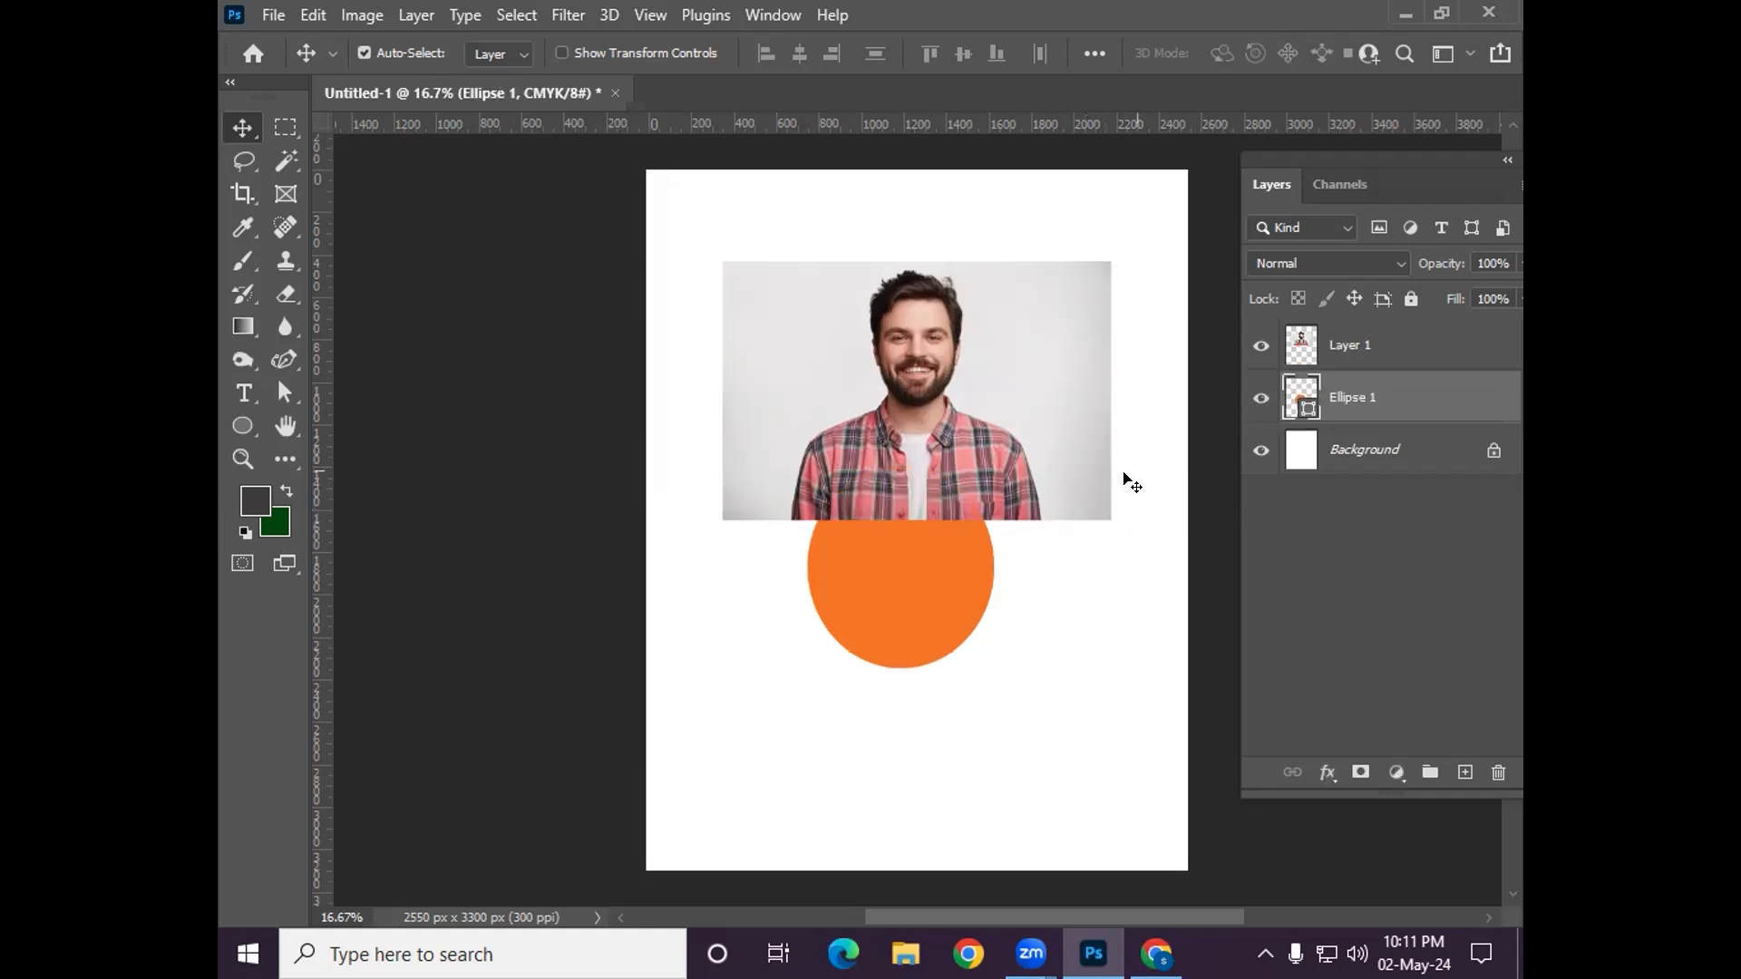
Adjust the positions of the ellipse and the photo so that the photo completely covers the ellipse.
left_click_drag(966, 415, 953, 522)
mouse_move(884, 451)
left_mouse_down()
mouse_move(899, 639)
mouse_move(874, 482)
left_mouse_up()
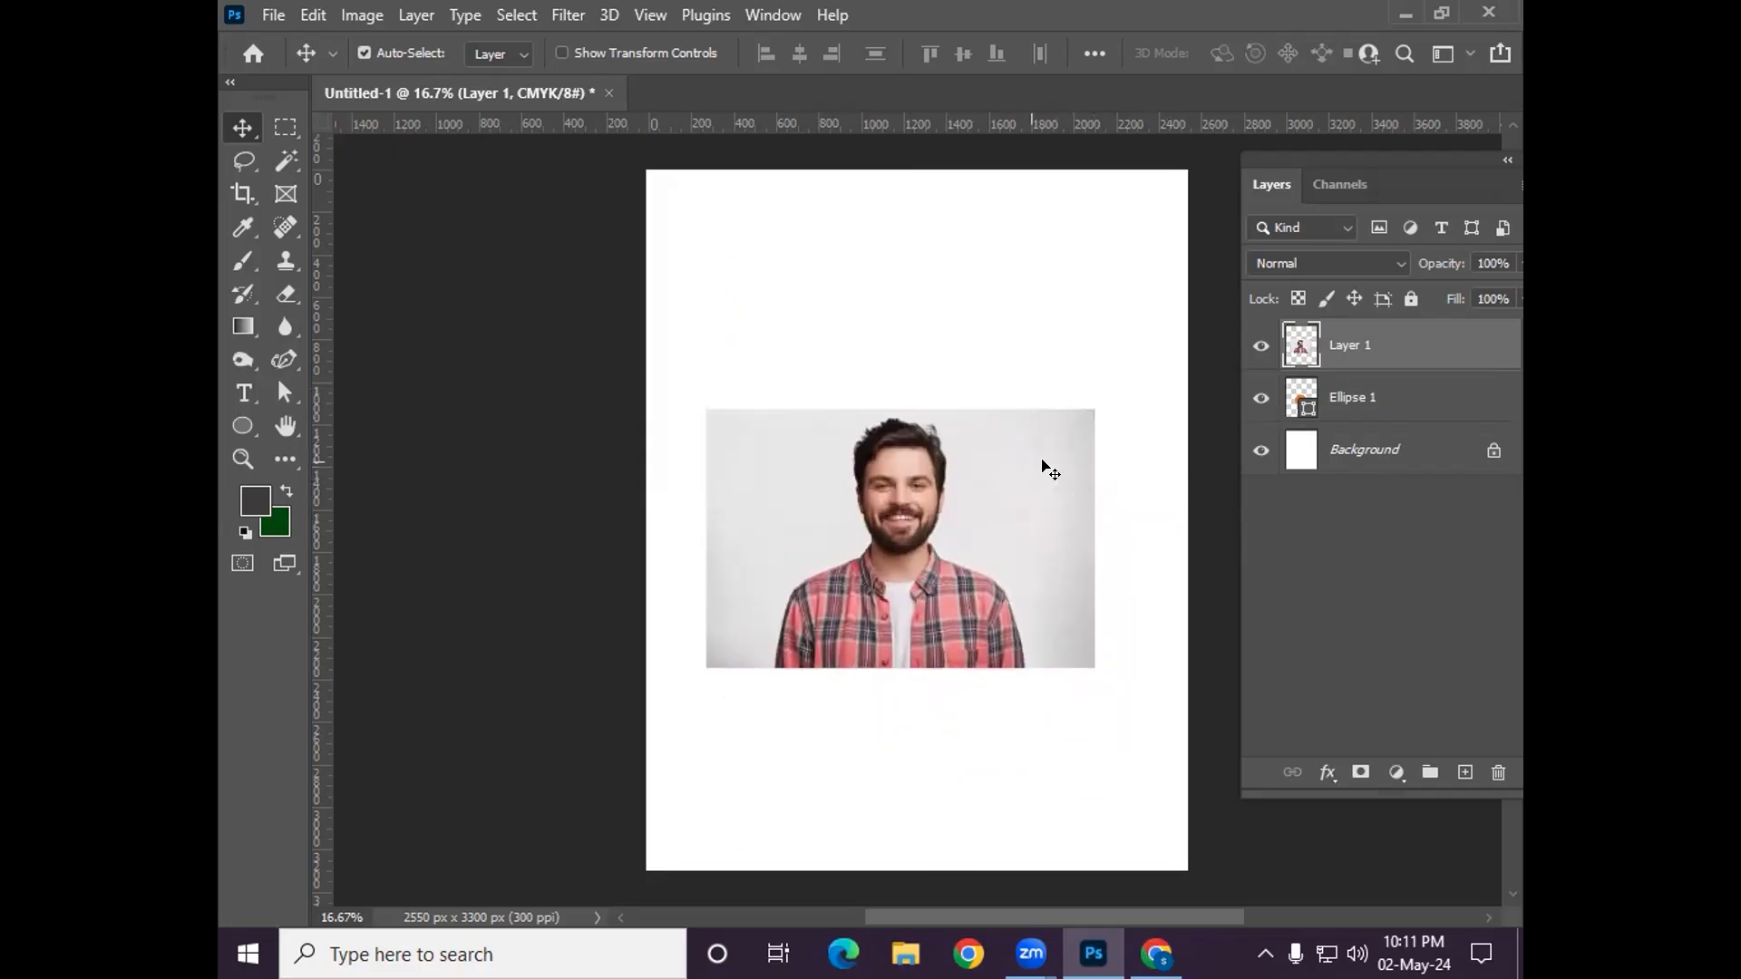
left_click_drag(983, 544, 992, 415)
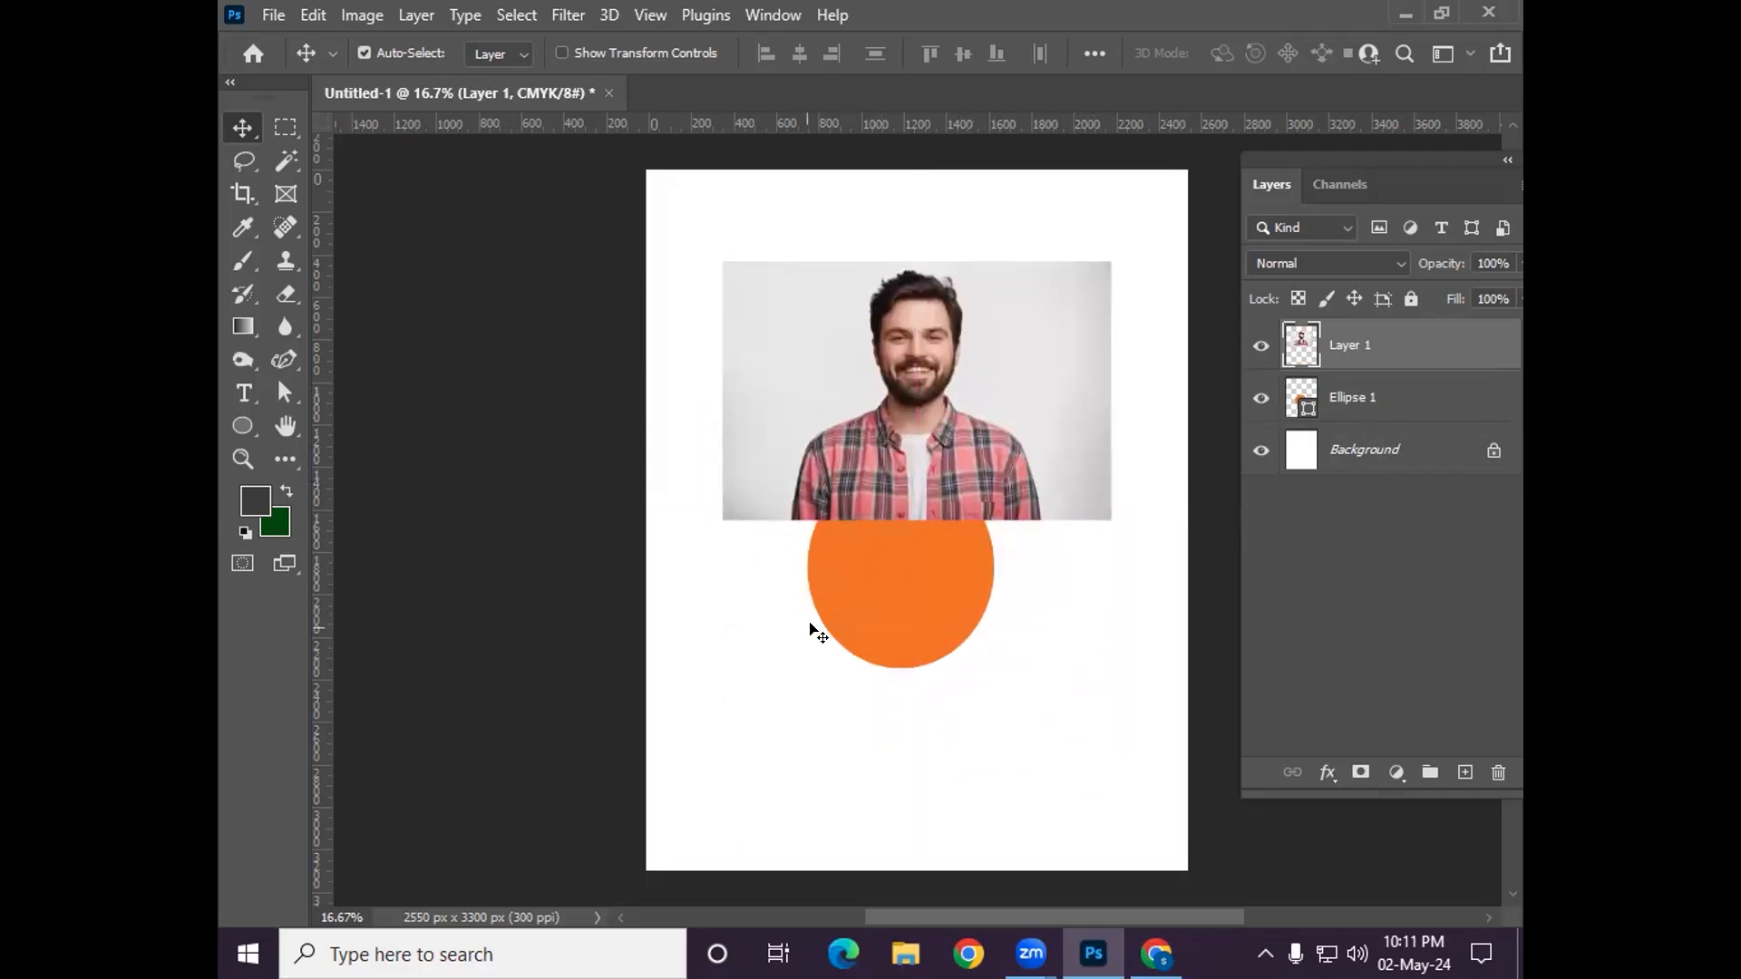
left_click(882, 586)
left_click_drag(882, 583, 894, 597)
left_click_drag(930, 414, 934, 543)
Scale the photo down to about 76.5%, center it over the ellipse, and stretch its upper edge slightly to cover the ellipse.
key("ctrl+t")
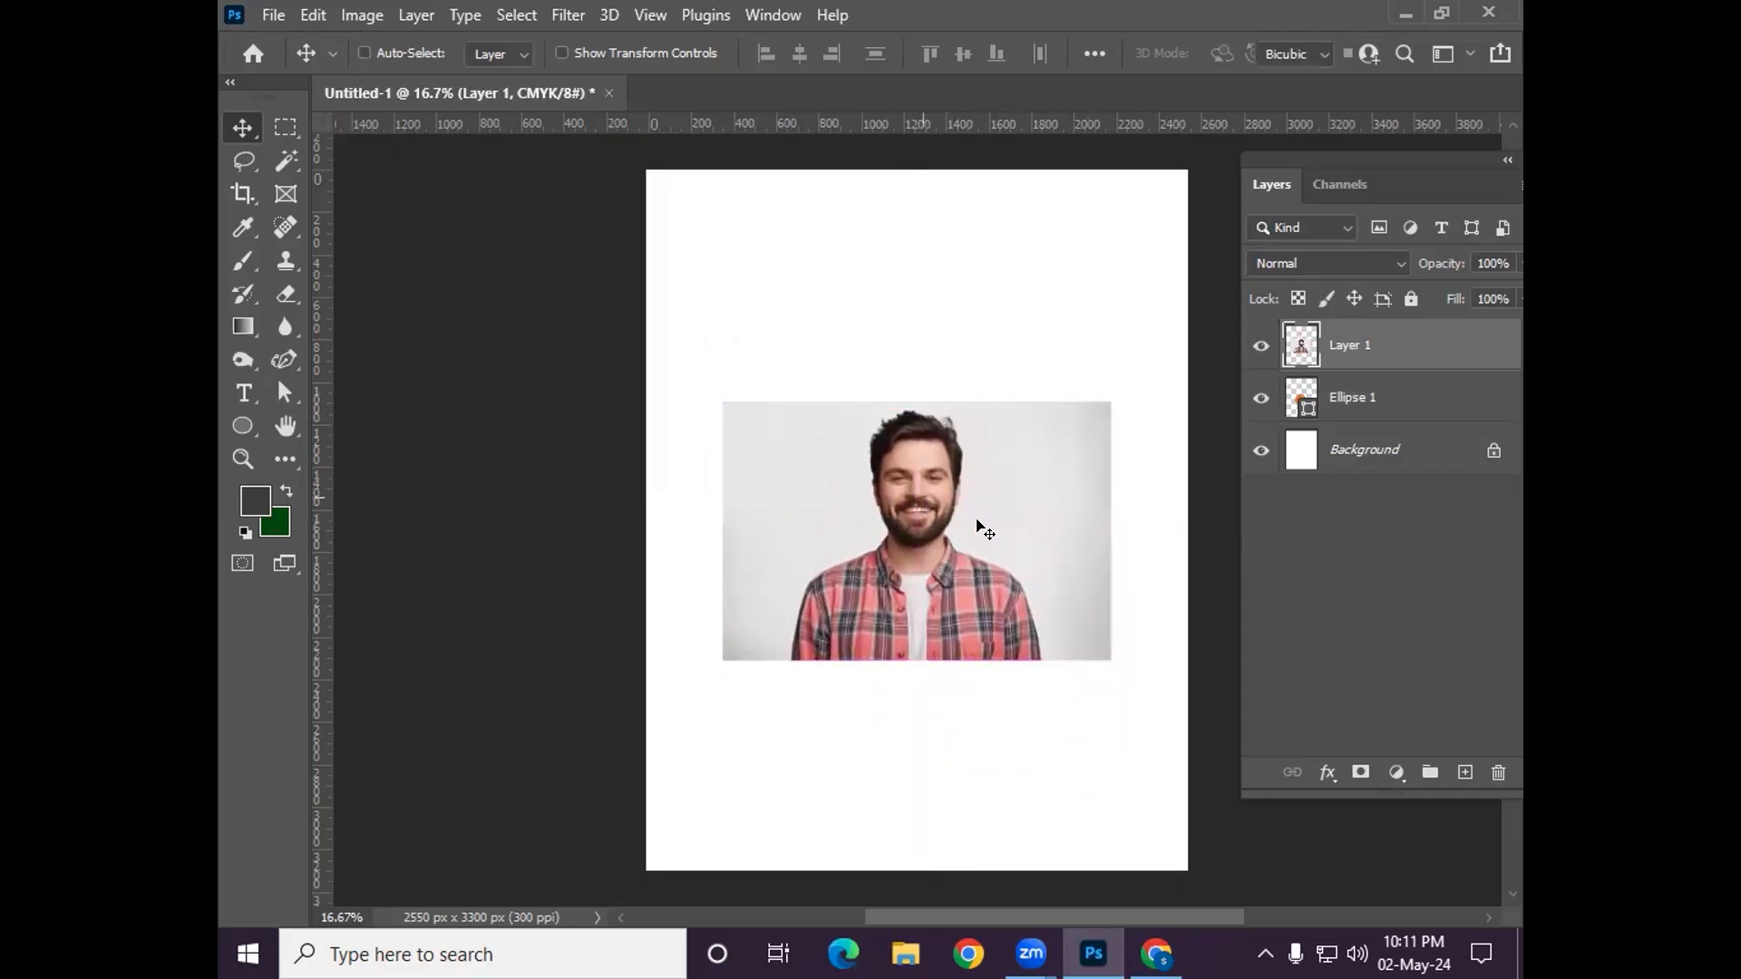
left_click_drag(1108, 645, 1064, 623)
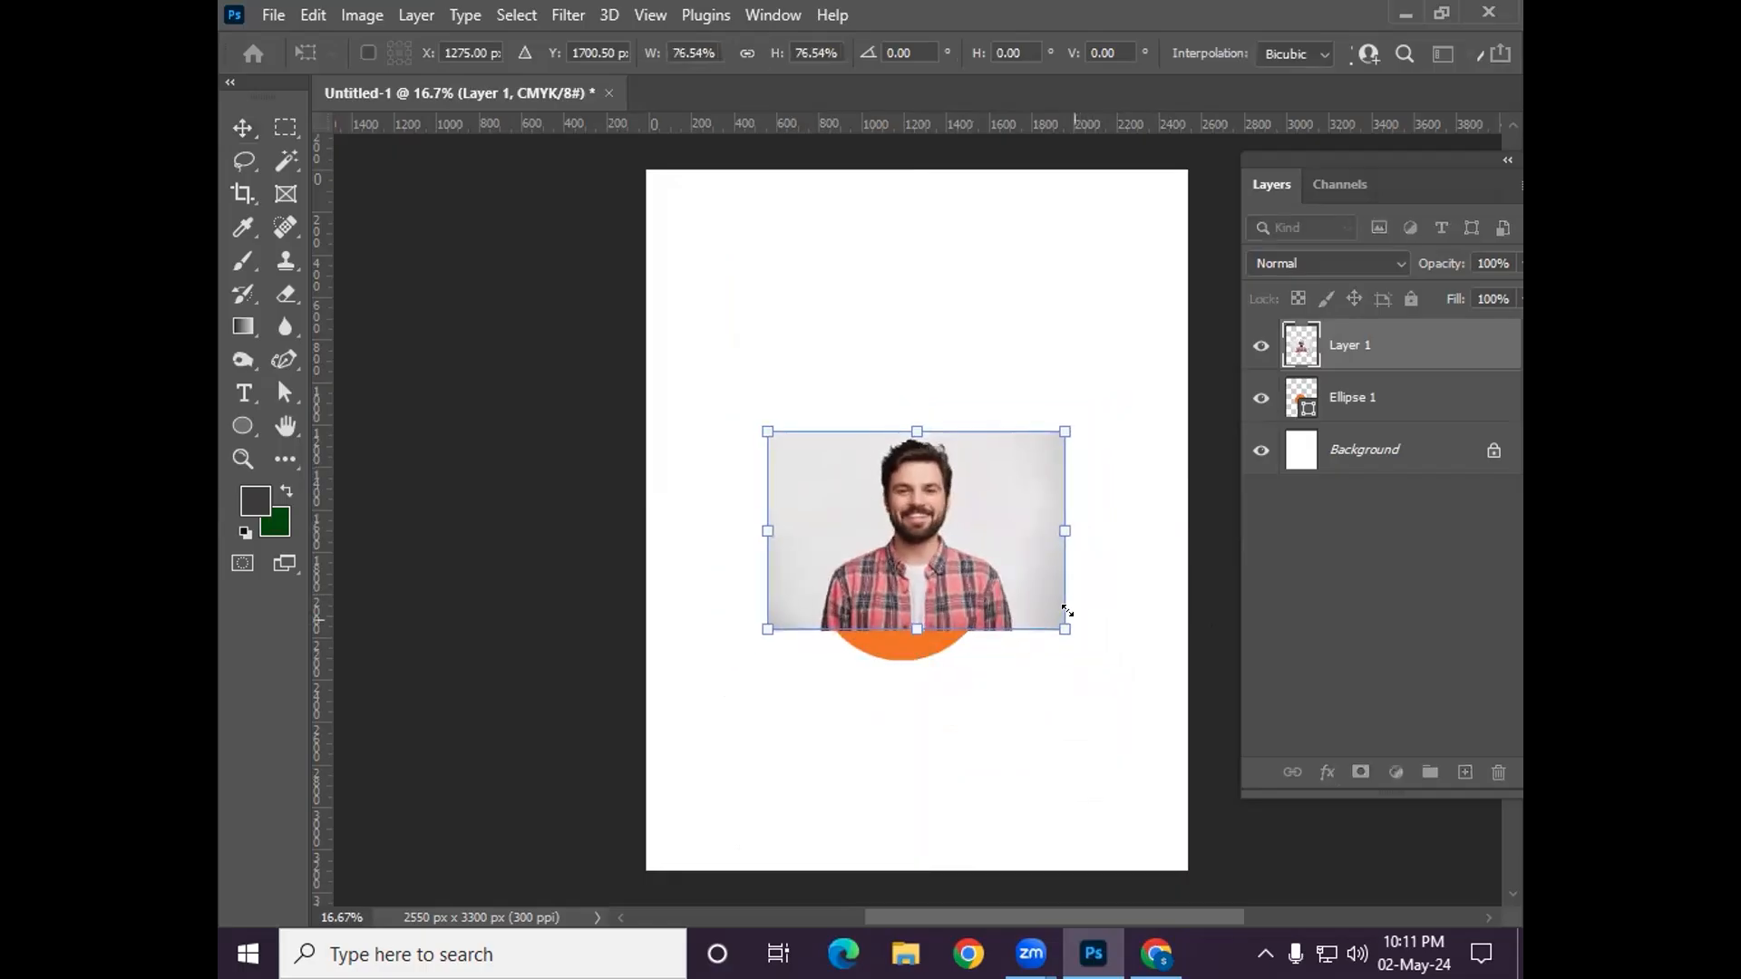
key("Return")
left_click_drag(966, 575, 960, 599)
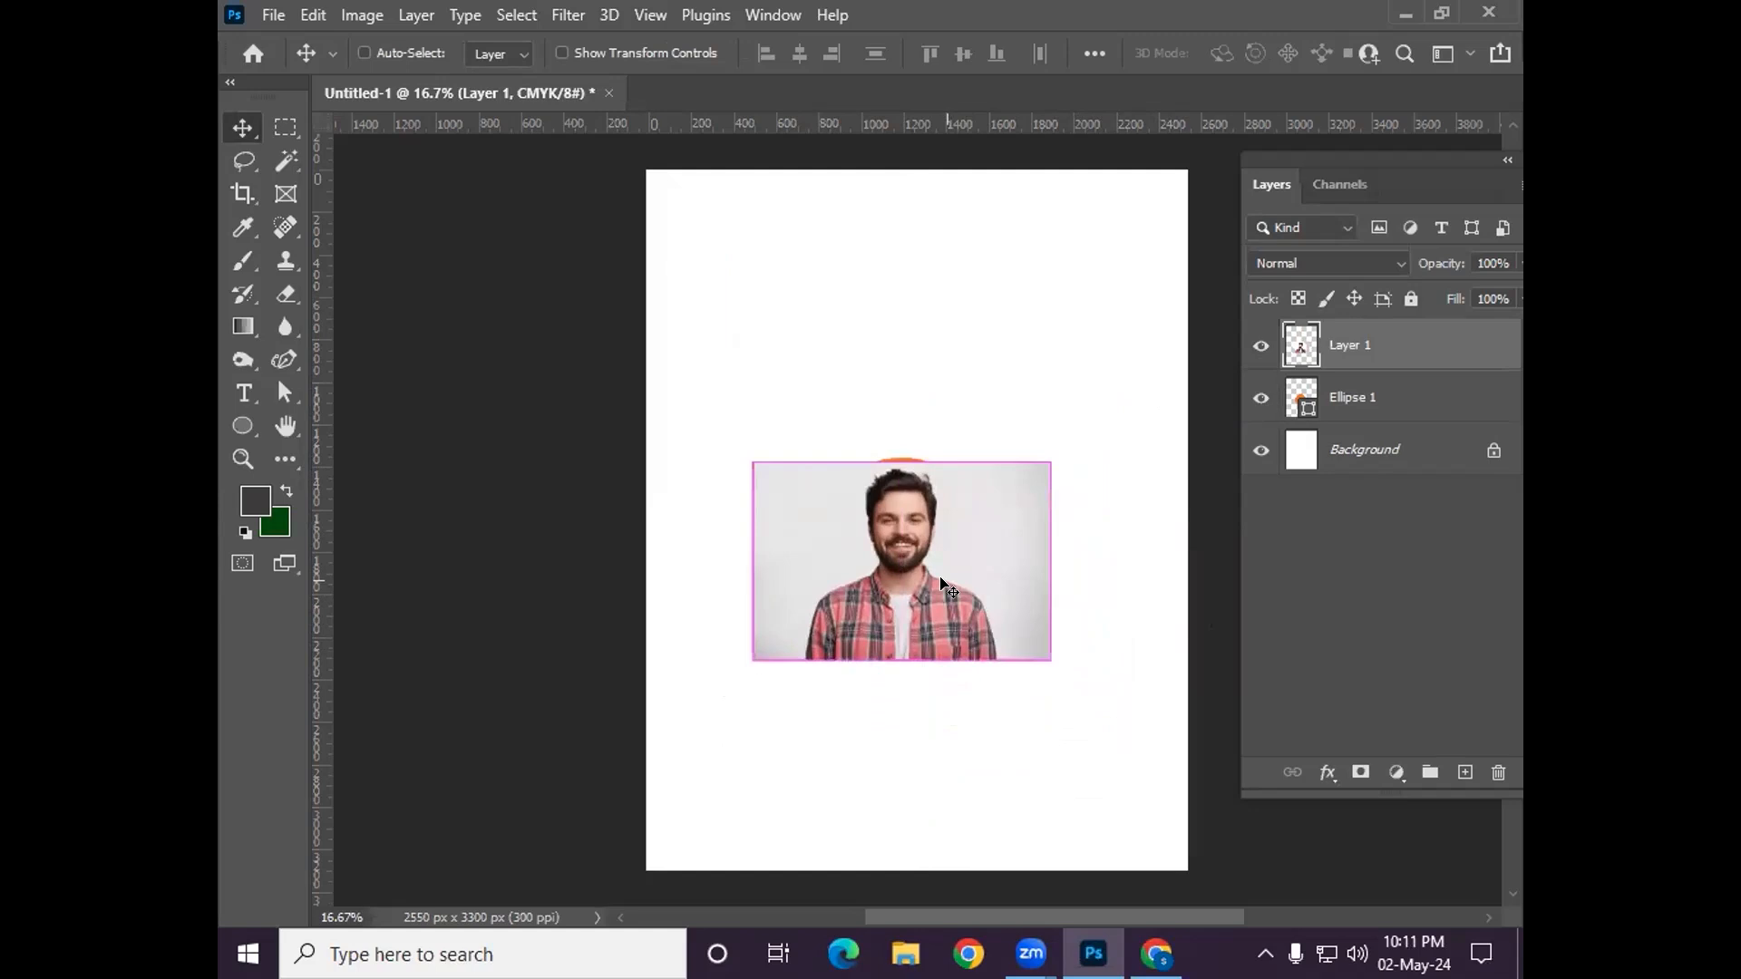
key("ctrl+t")
left_click_drag(900, 448, 901, 445)
key("Return")
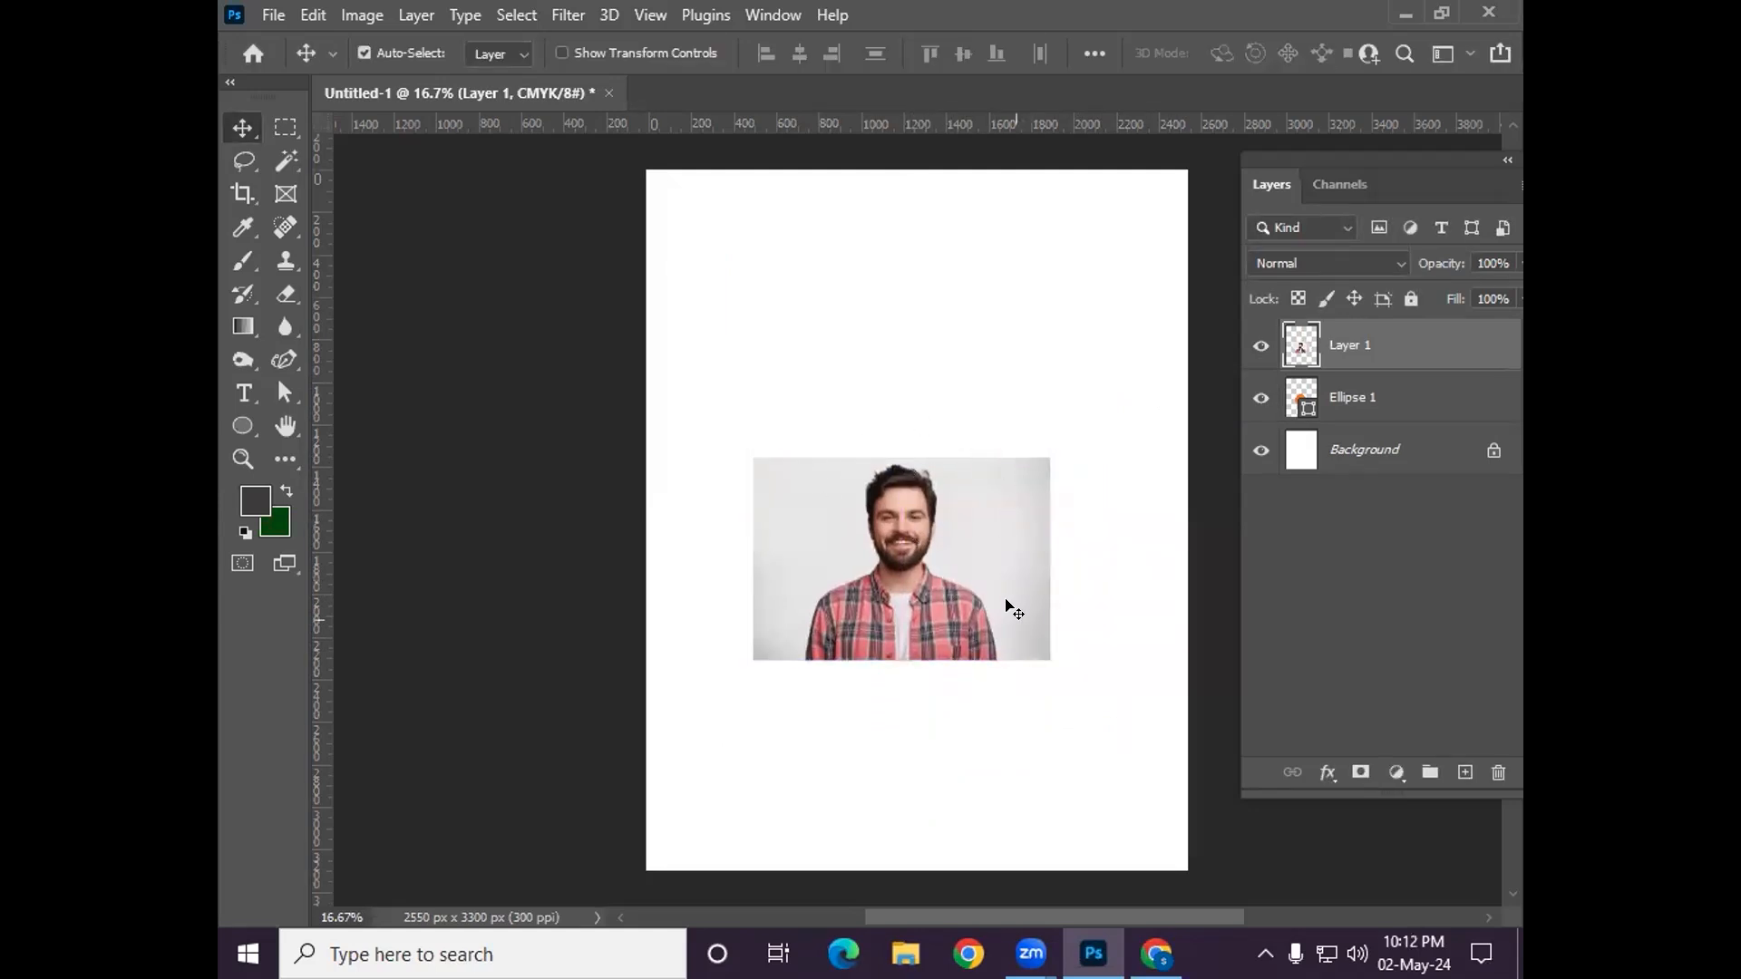
Clip the photo layer to the ellipse with a clipping mask and nudge the photo within the circular shape.
right_click(1351, 350)
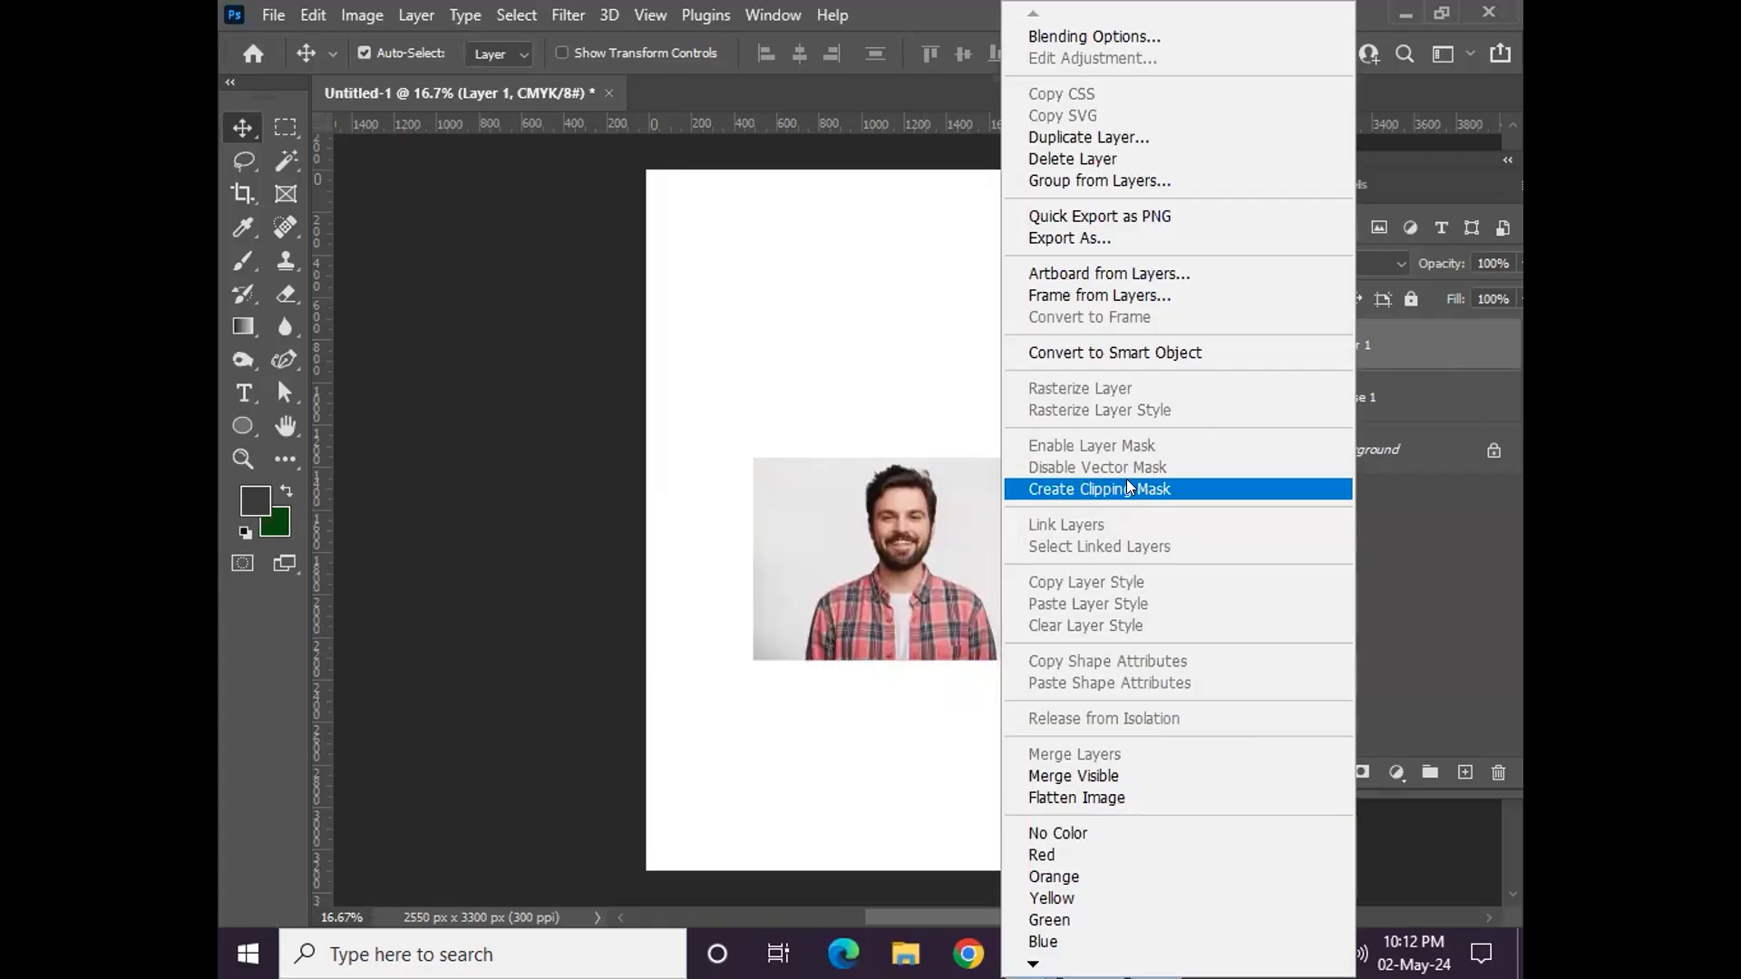
left_click(798, 292)
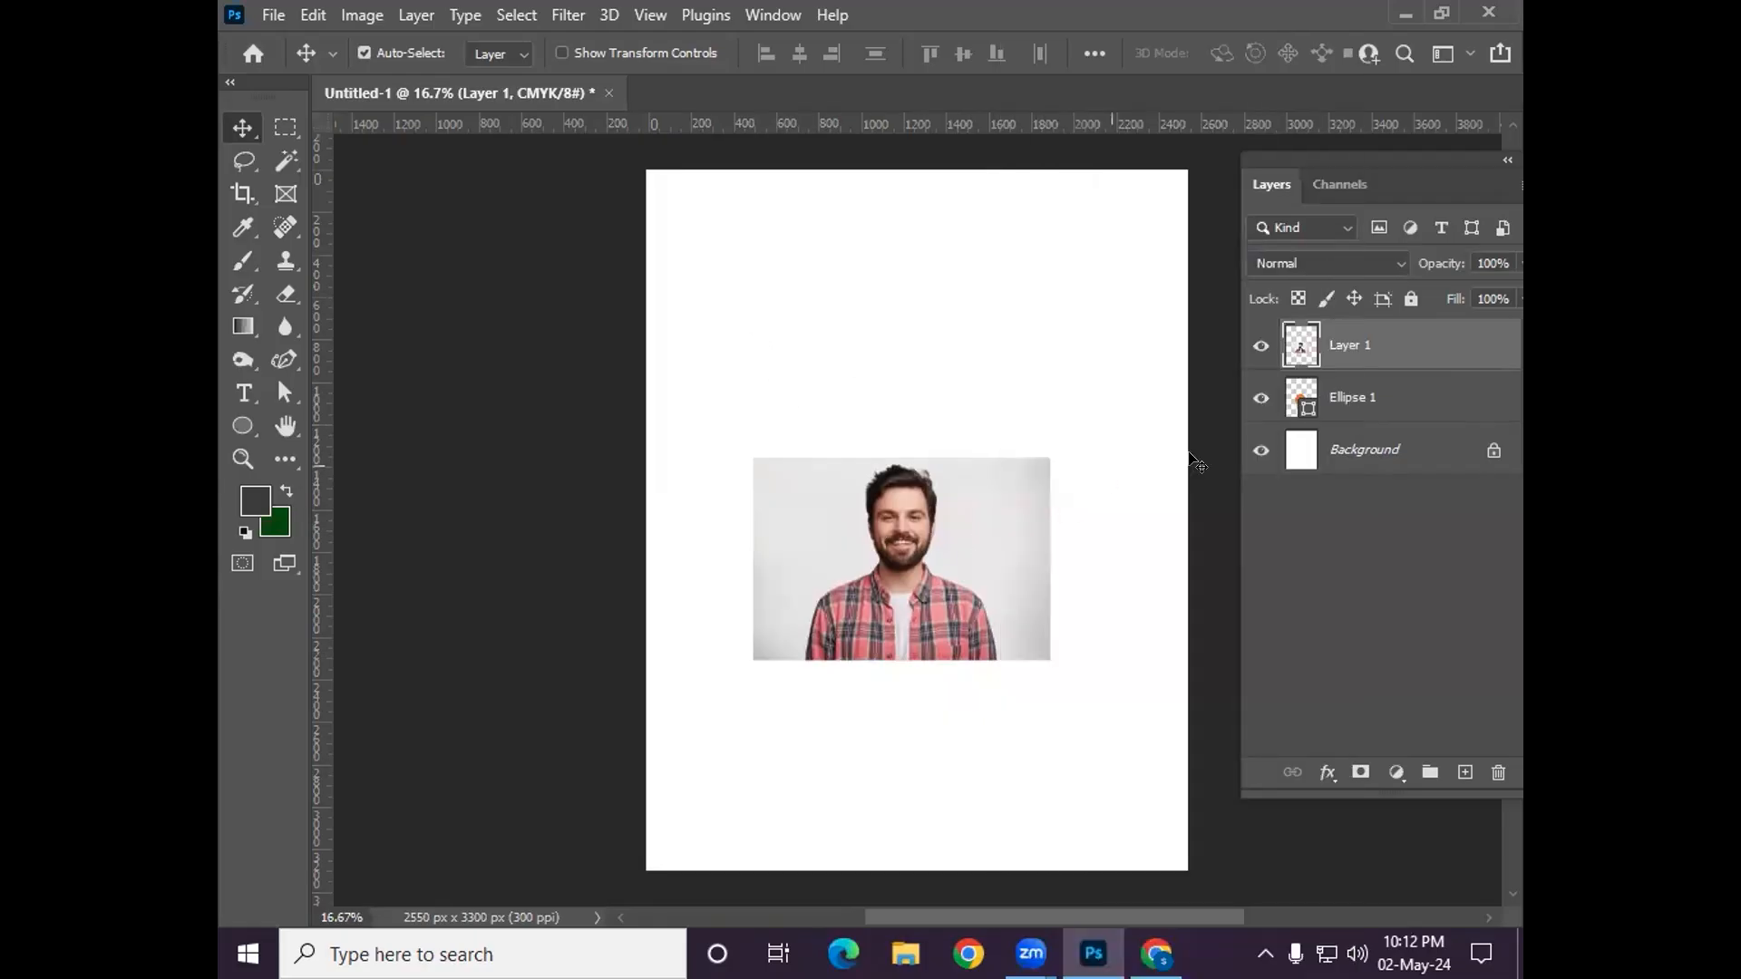
left_click_drag(1401, 161, 1348, 191)
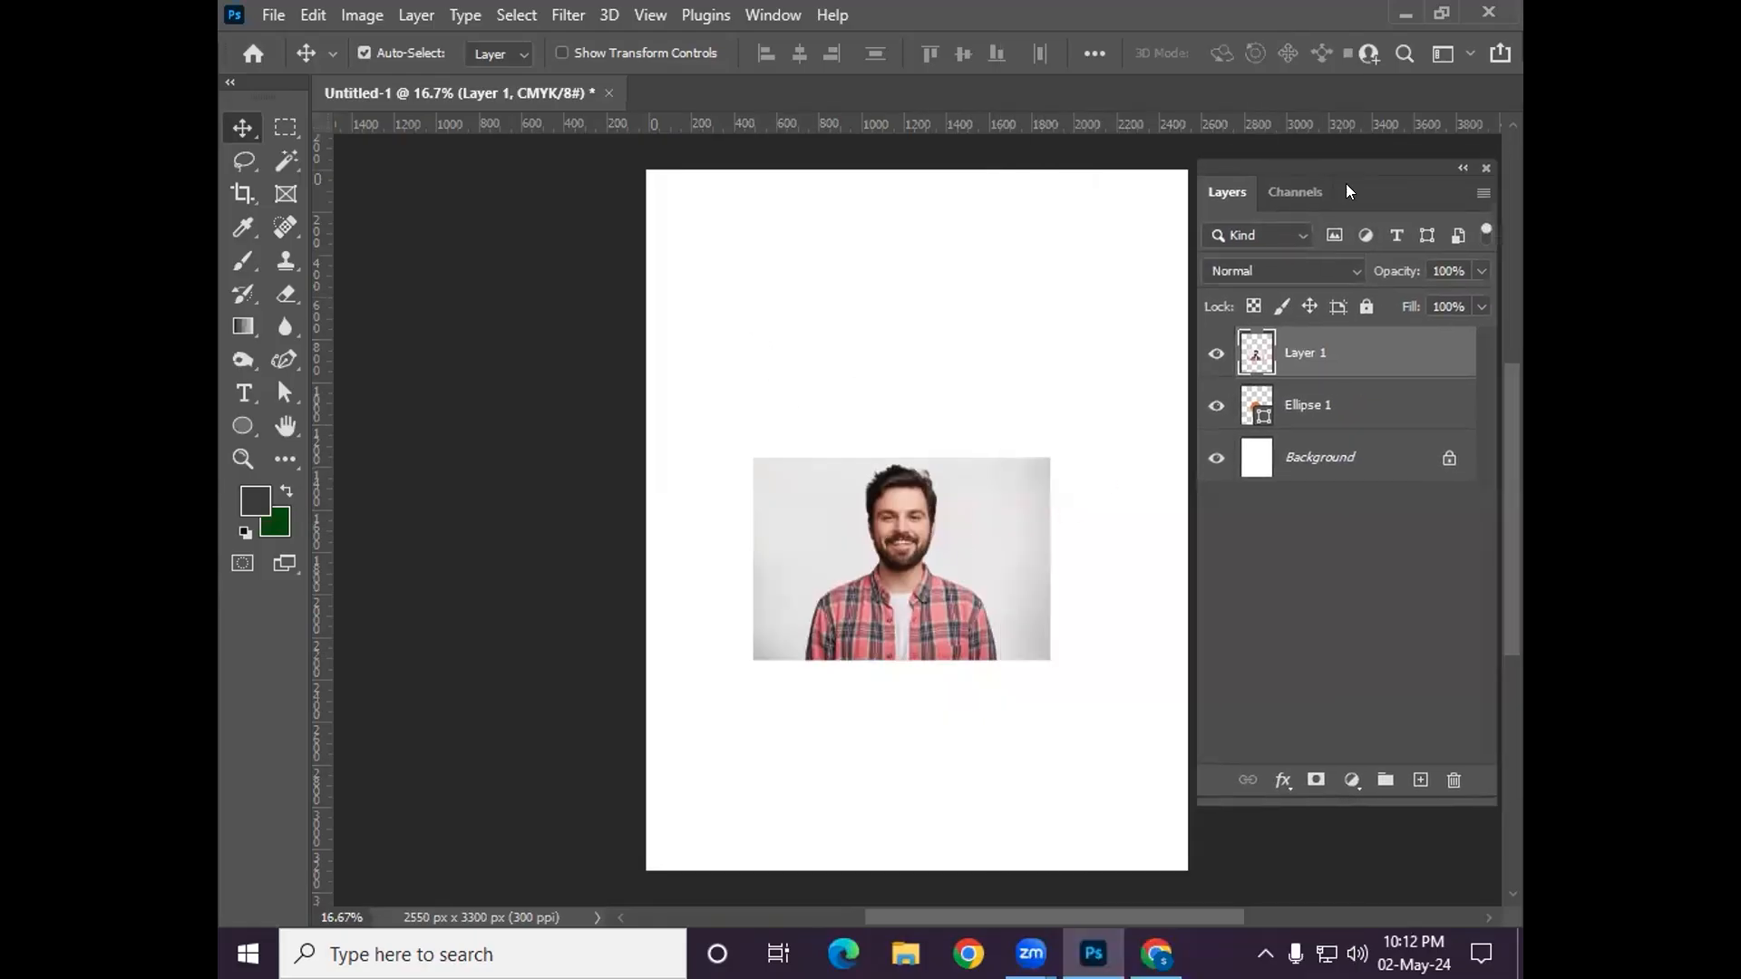
right_click(1313, 345)
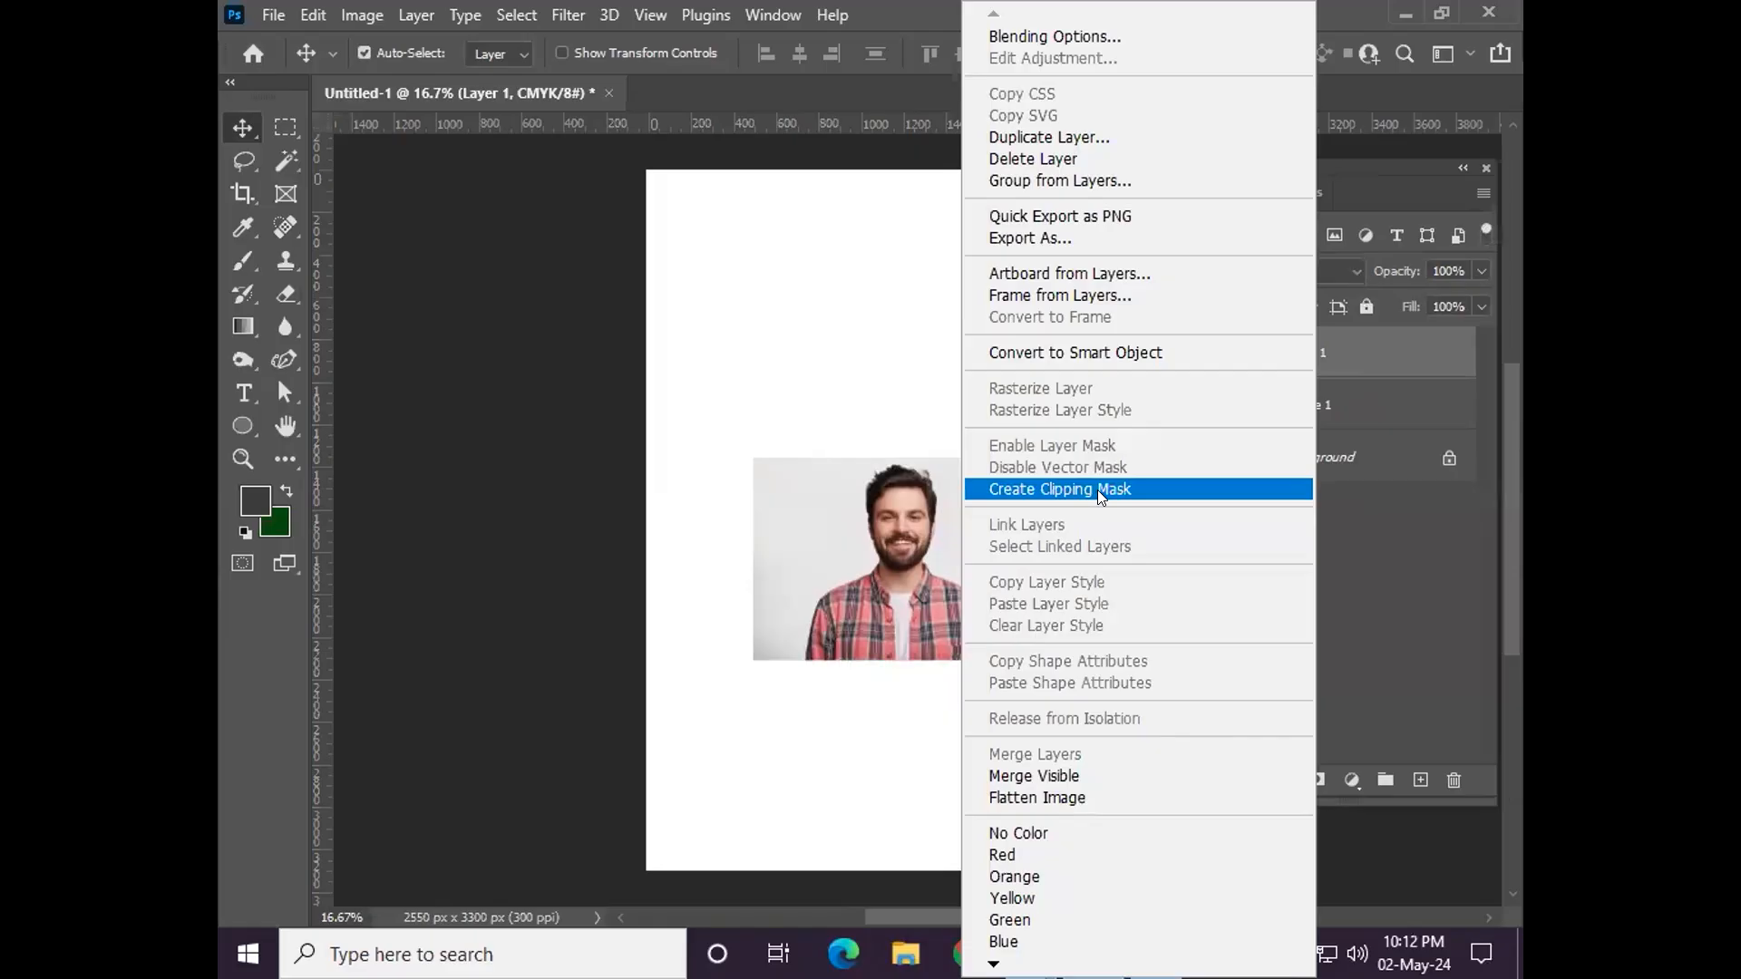
left_click(1059, 490)
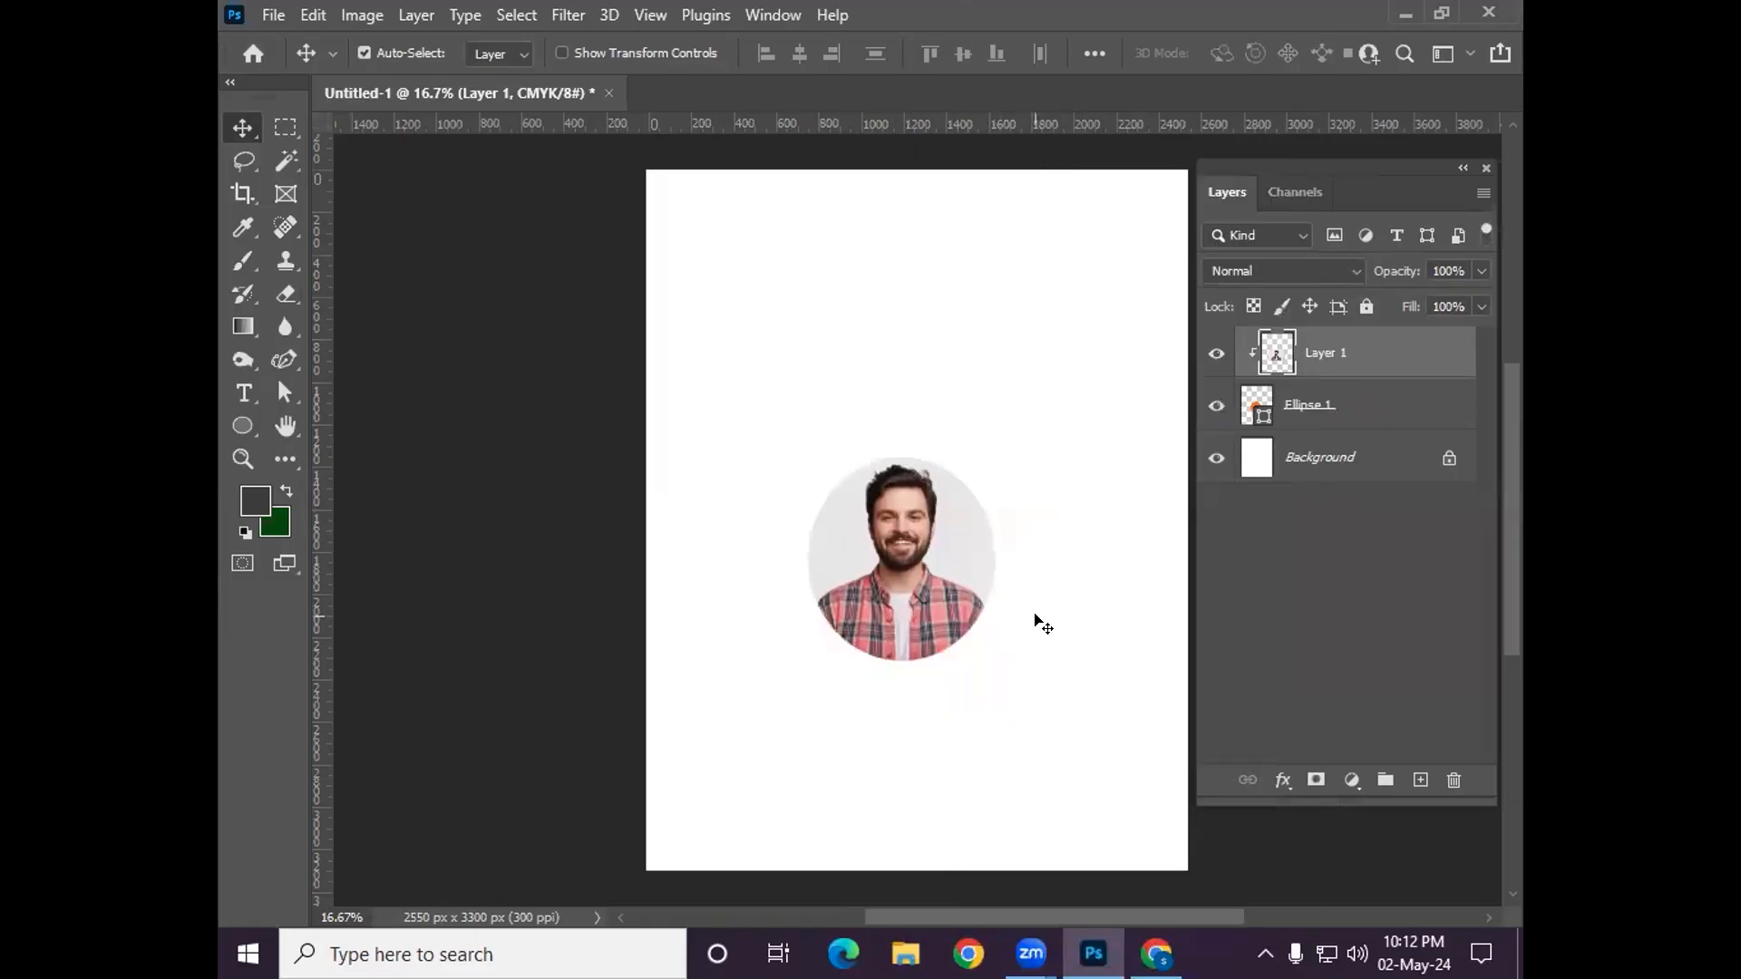
left_click(975, 632, "ctrl")
mouse_move(843, 547)
left_mouse_down()
mouse_move(879, 536)
mouse_move(836, 619)
mouse_move(639, 575)
mouse_move(770, 469)
mouse_move(987, 593)
mouse_move(818, 596)
mouse_move(856, 505)
mouse_move(887, 601)
mouse_move(823, 524)
left_mouse_up()
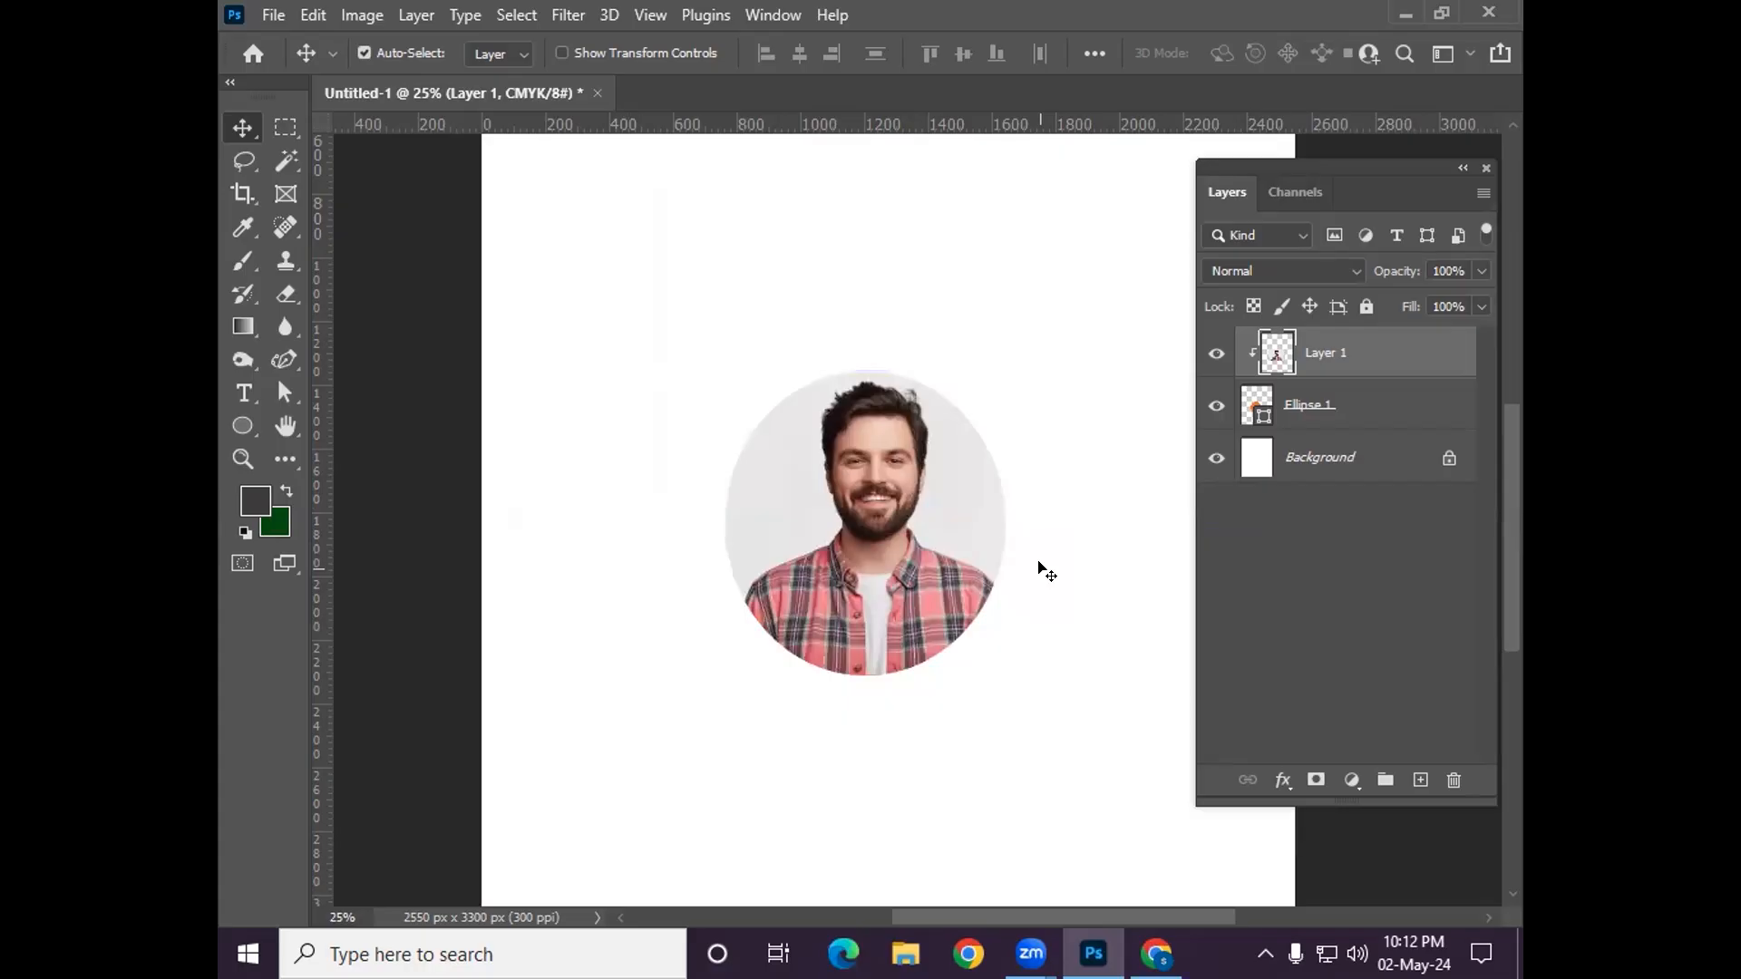
Create a six-sided 100 x 100 px orange polygon above the circular portrait and enlarge it to about 724 px wide and high.
right_click(243, 428)
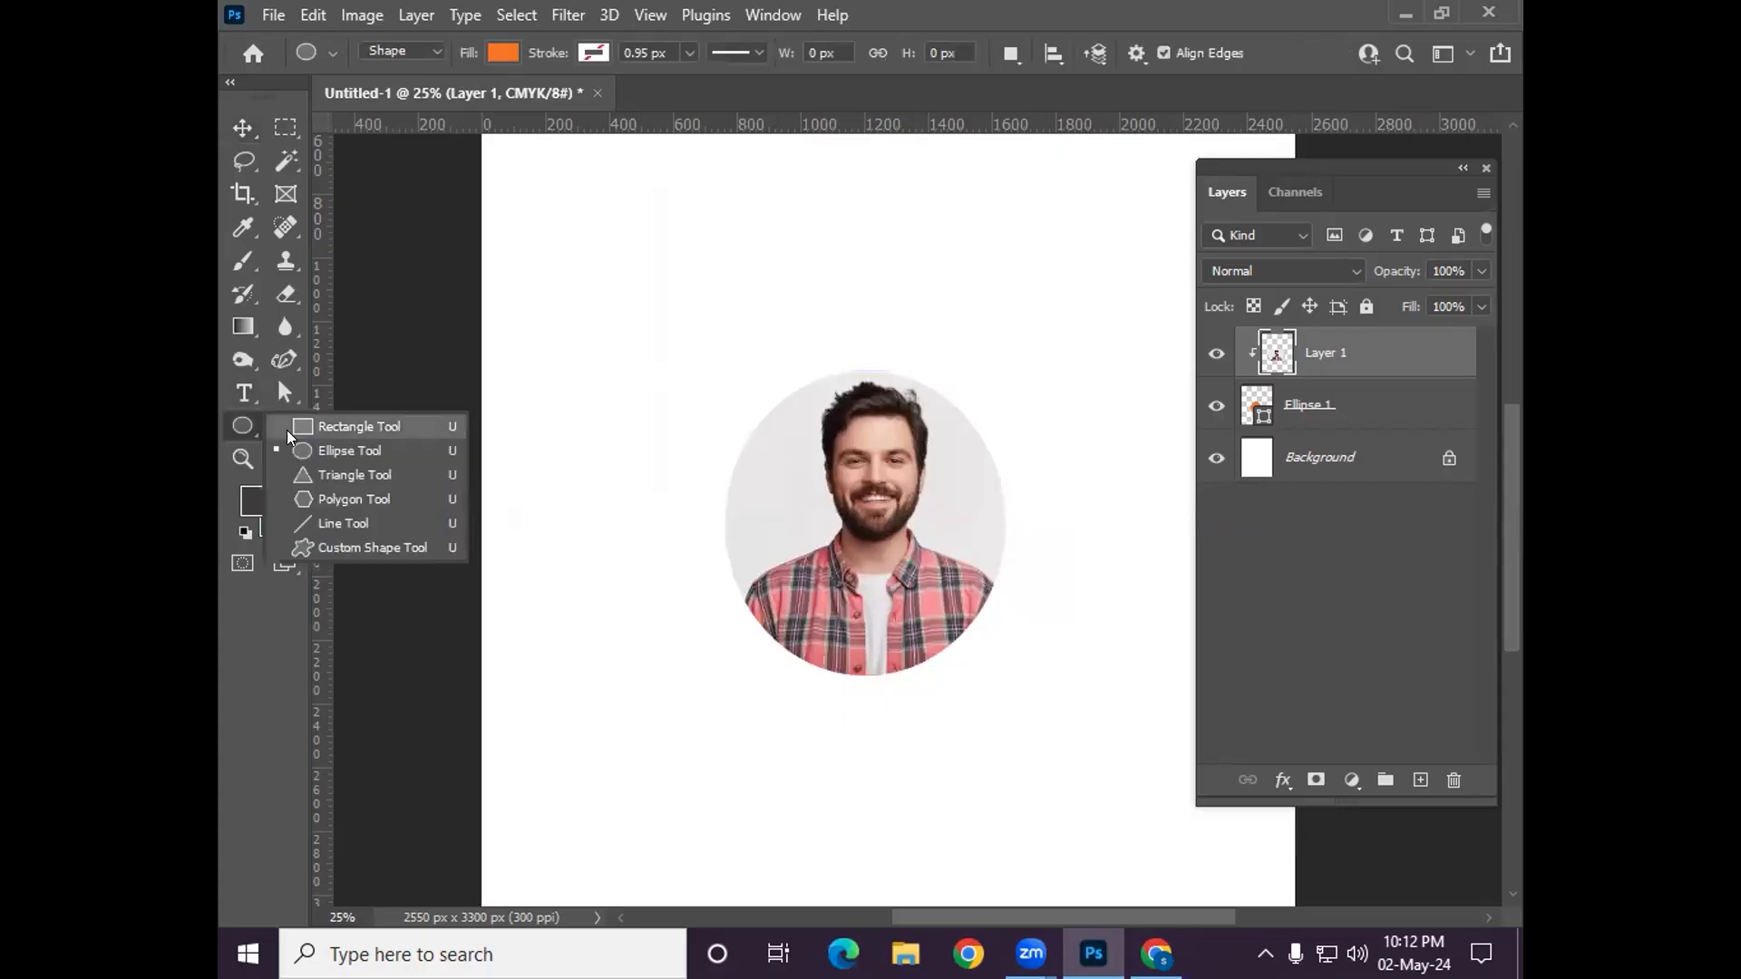
left_click(342, 495)
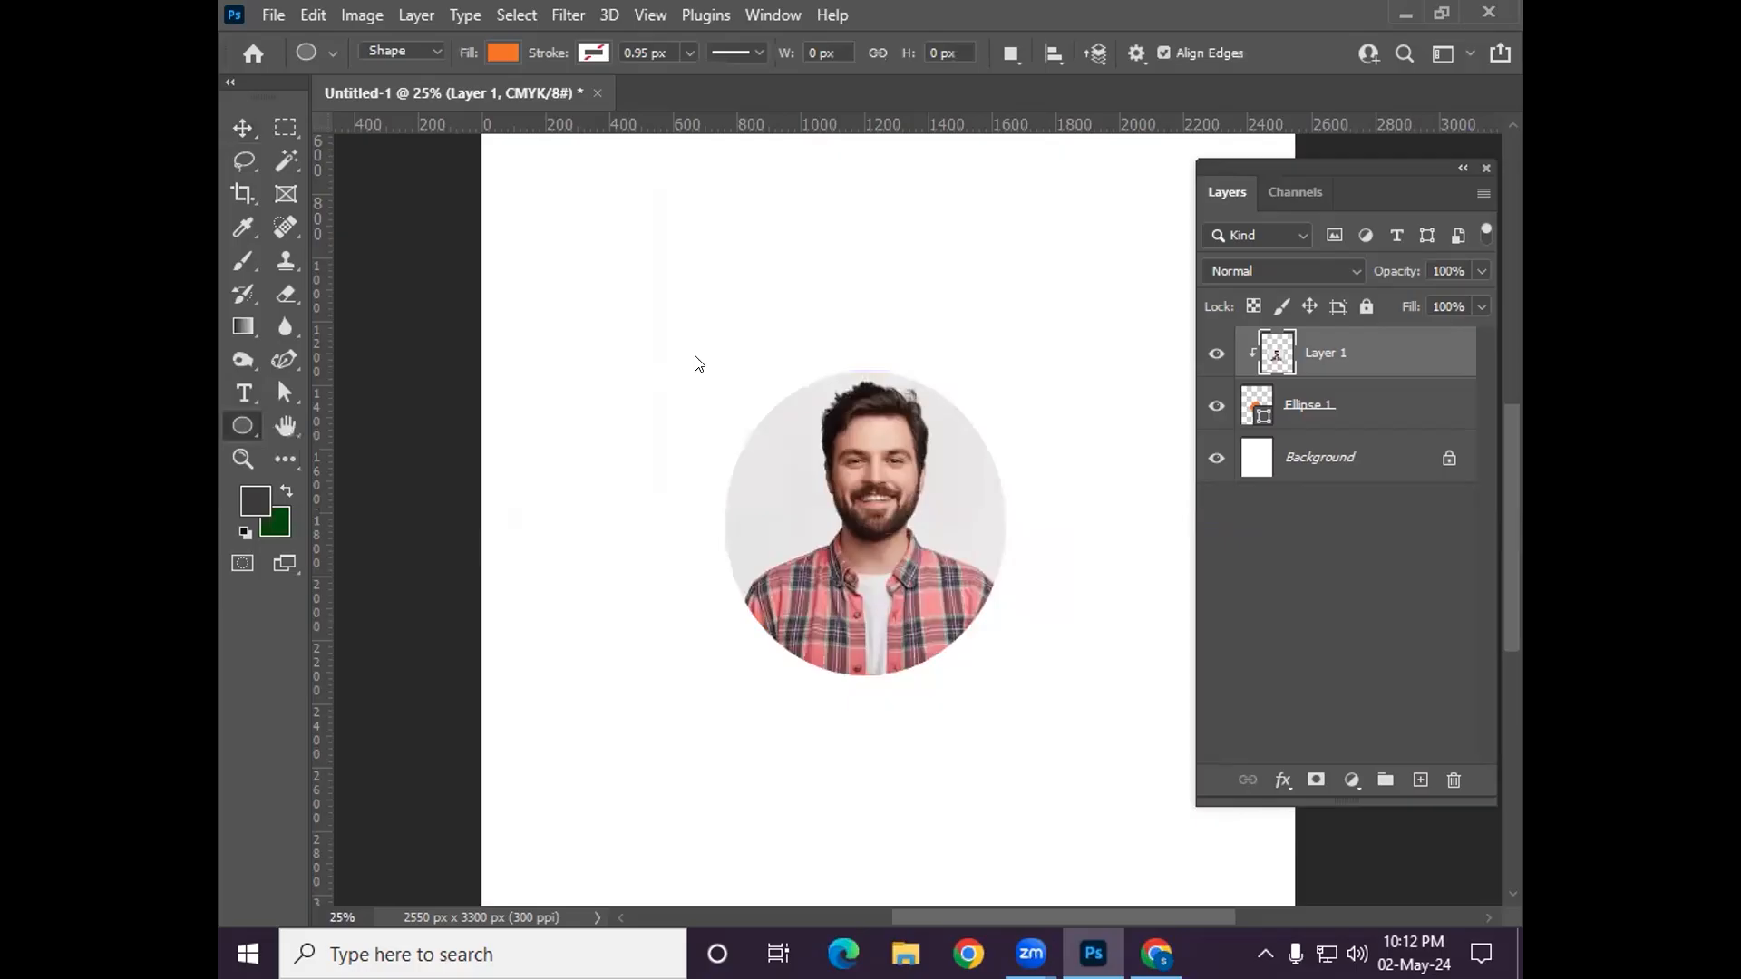
left_click(603, 263)
double_click(866, 280)
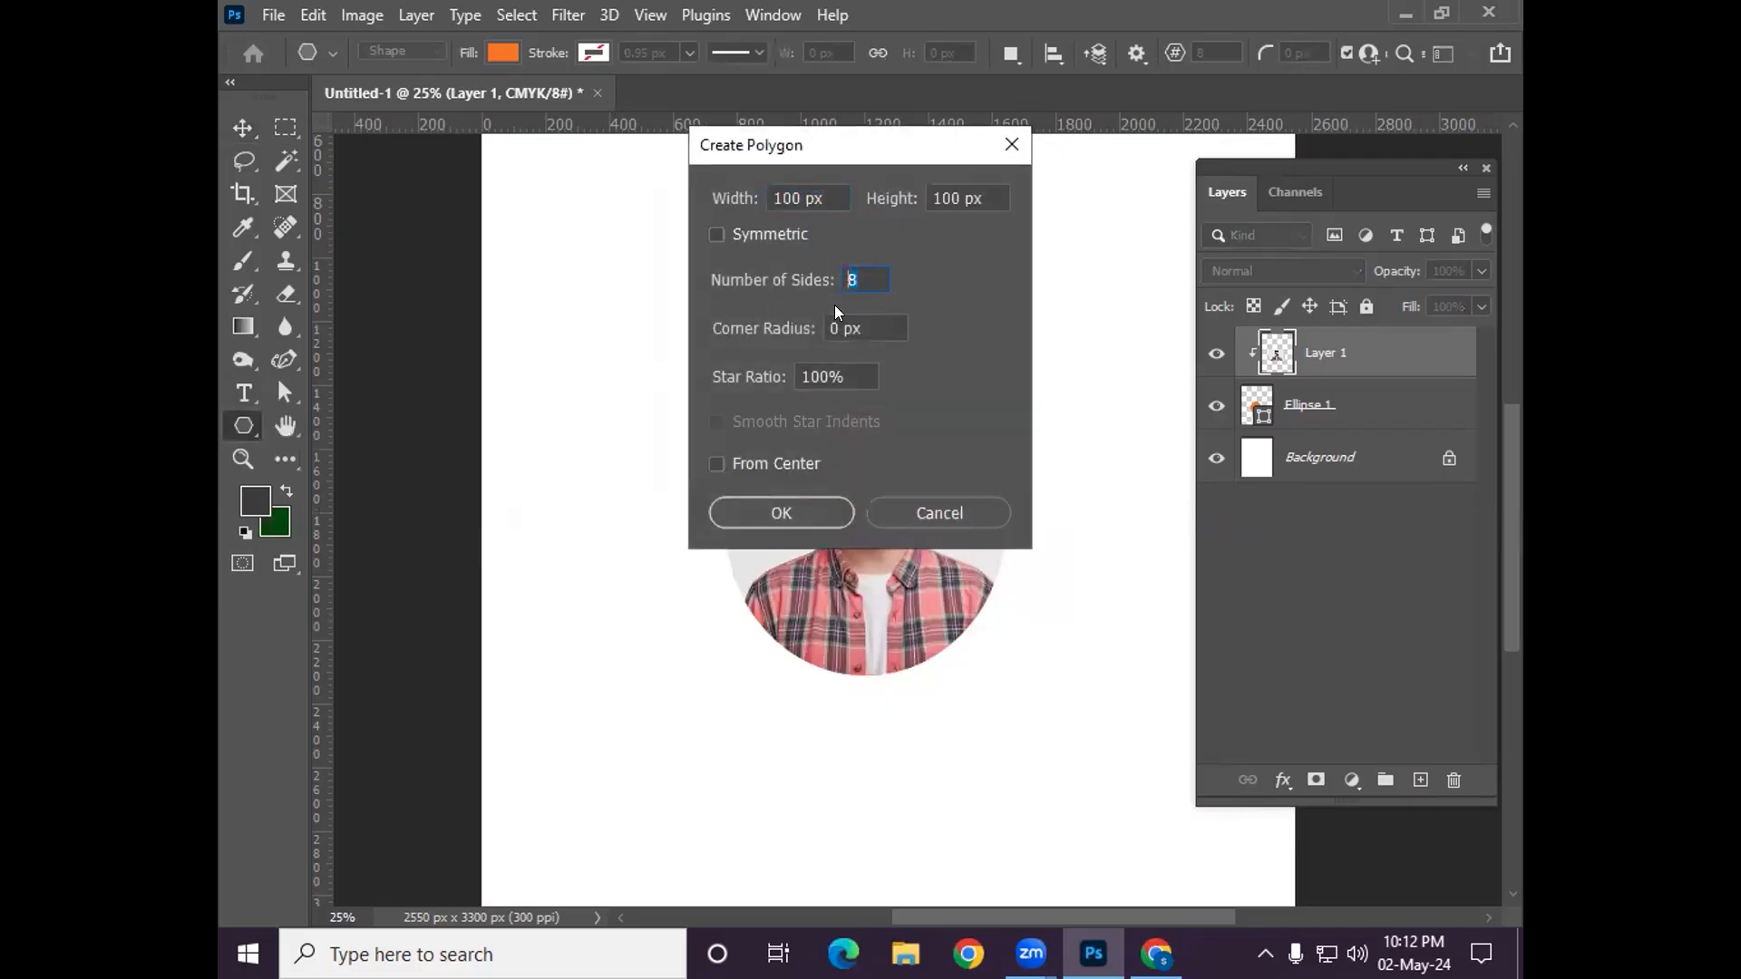
type("6")
left_click(816, 501)
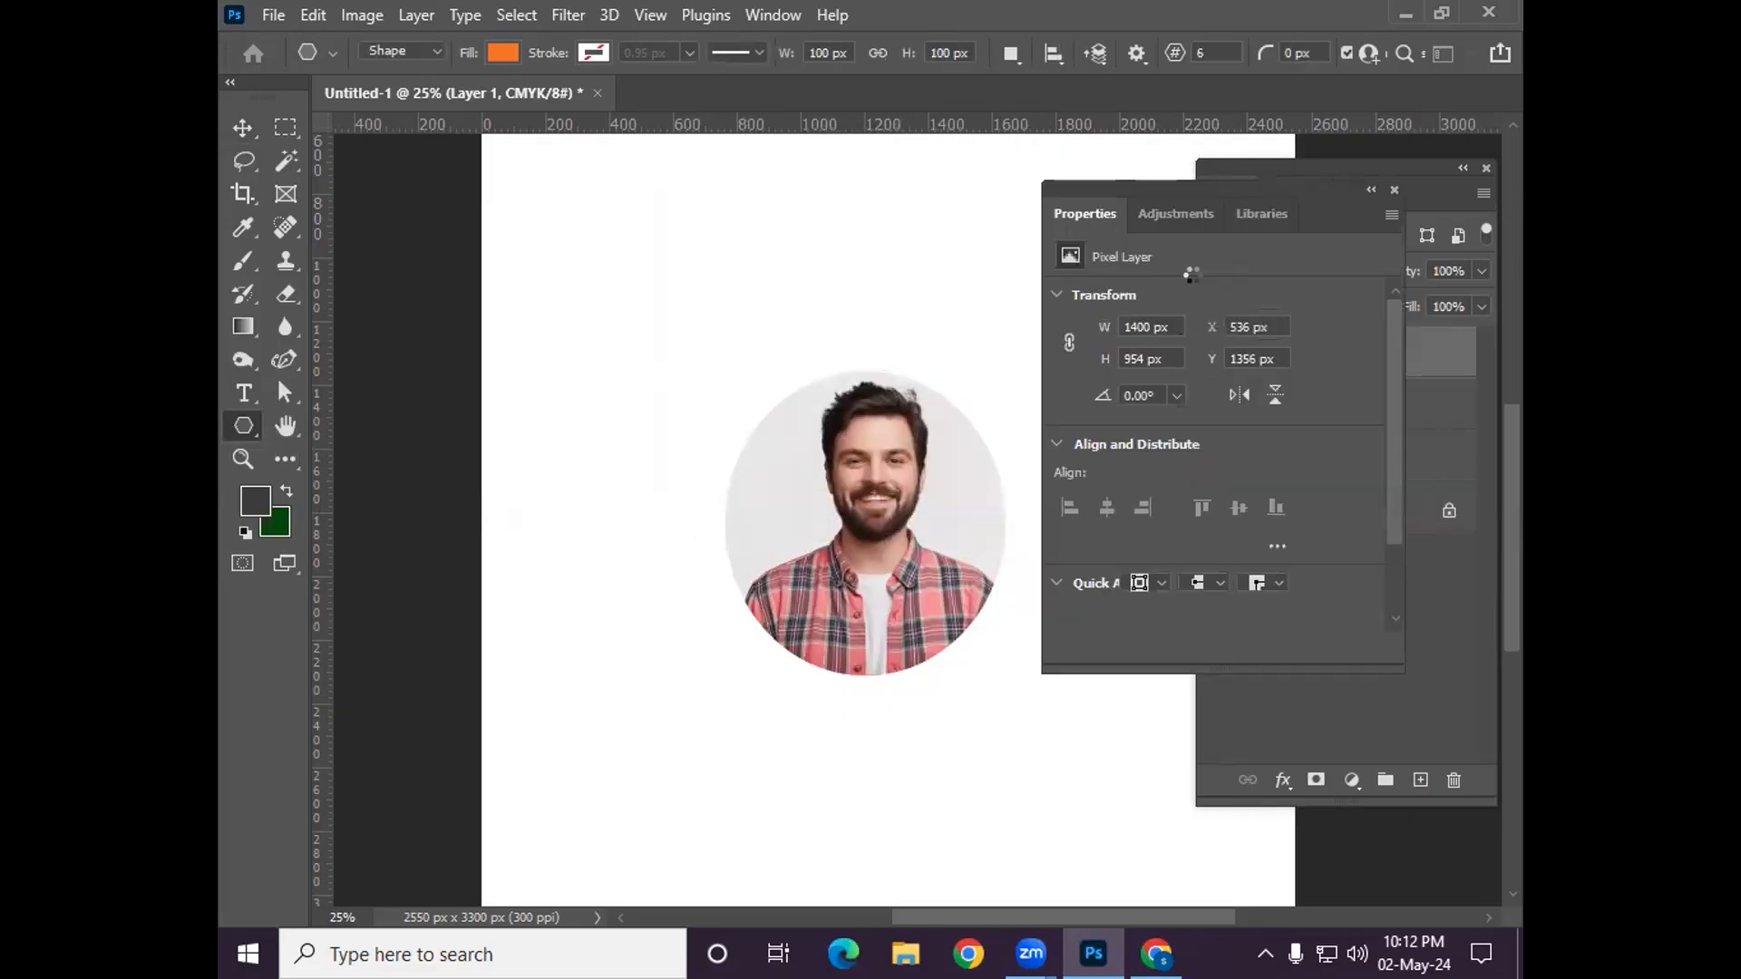
left_click(1393, 190)
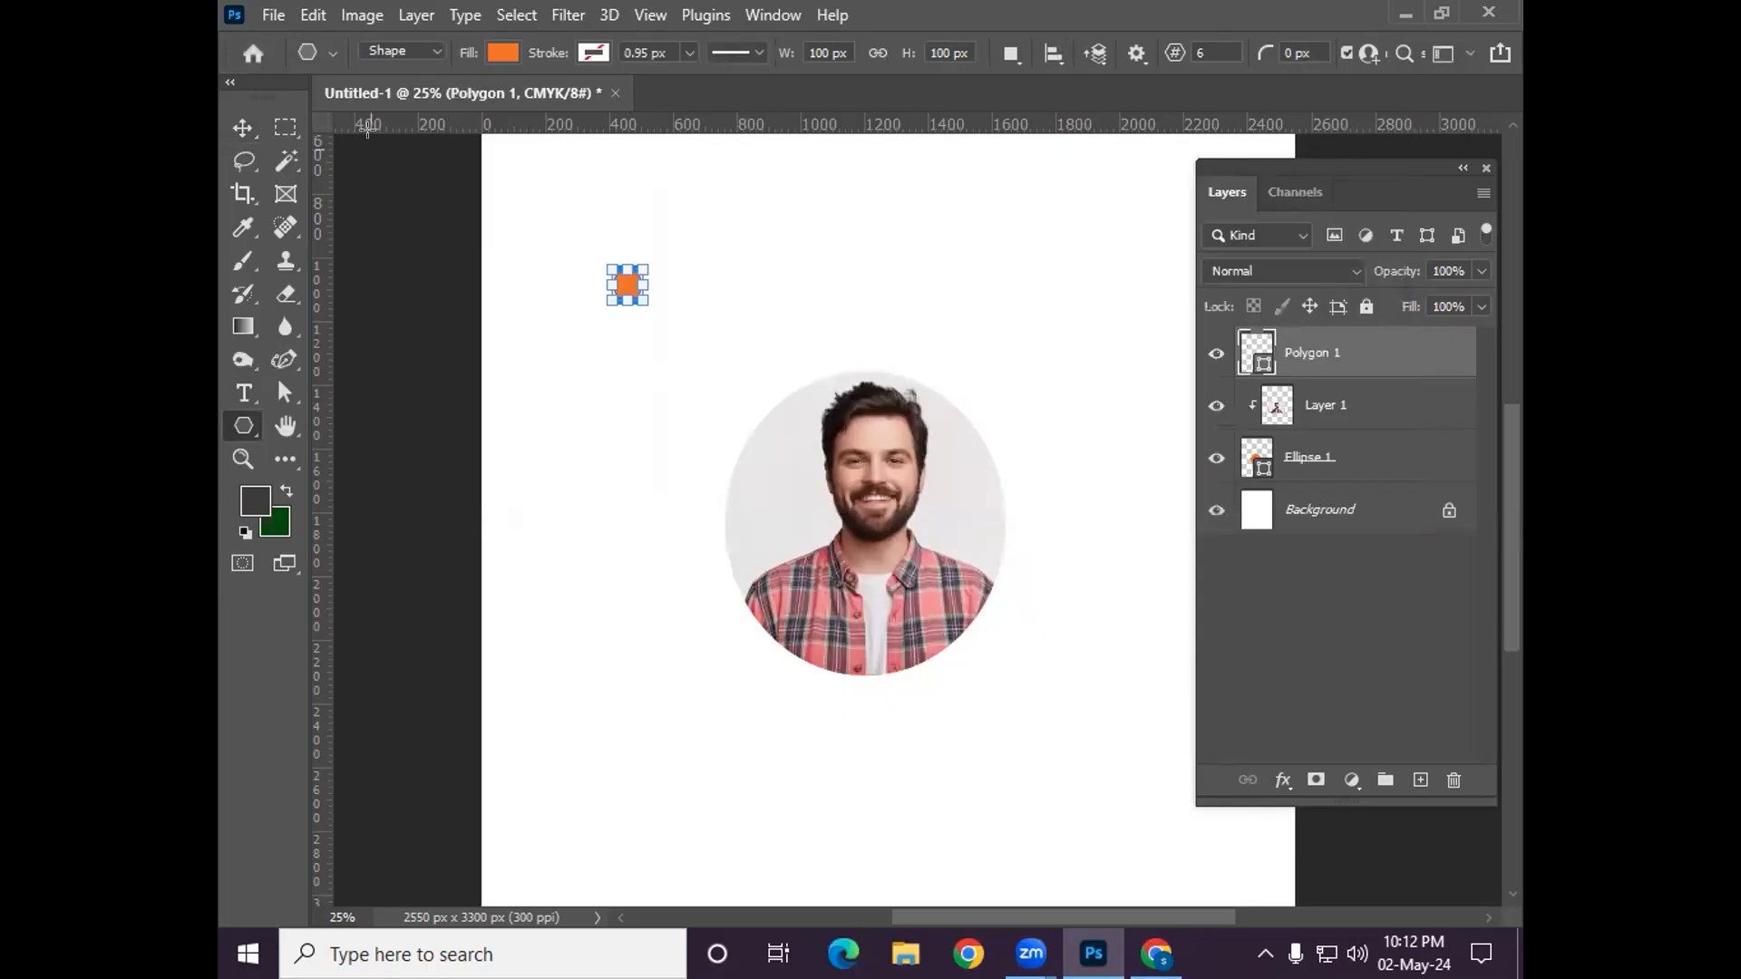
left_click_drag(641, 296, 743, 399)
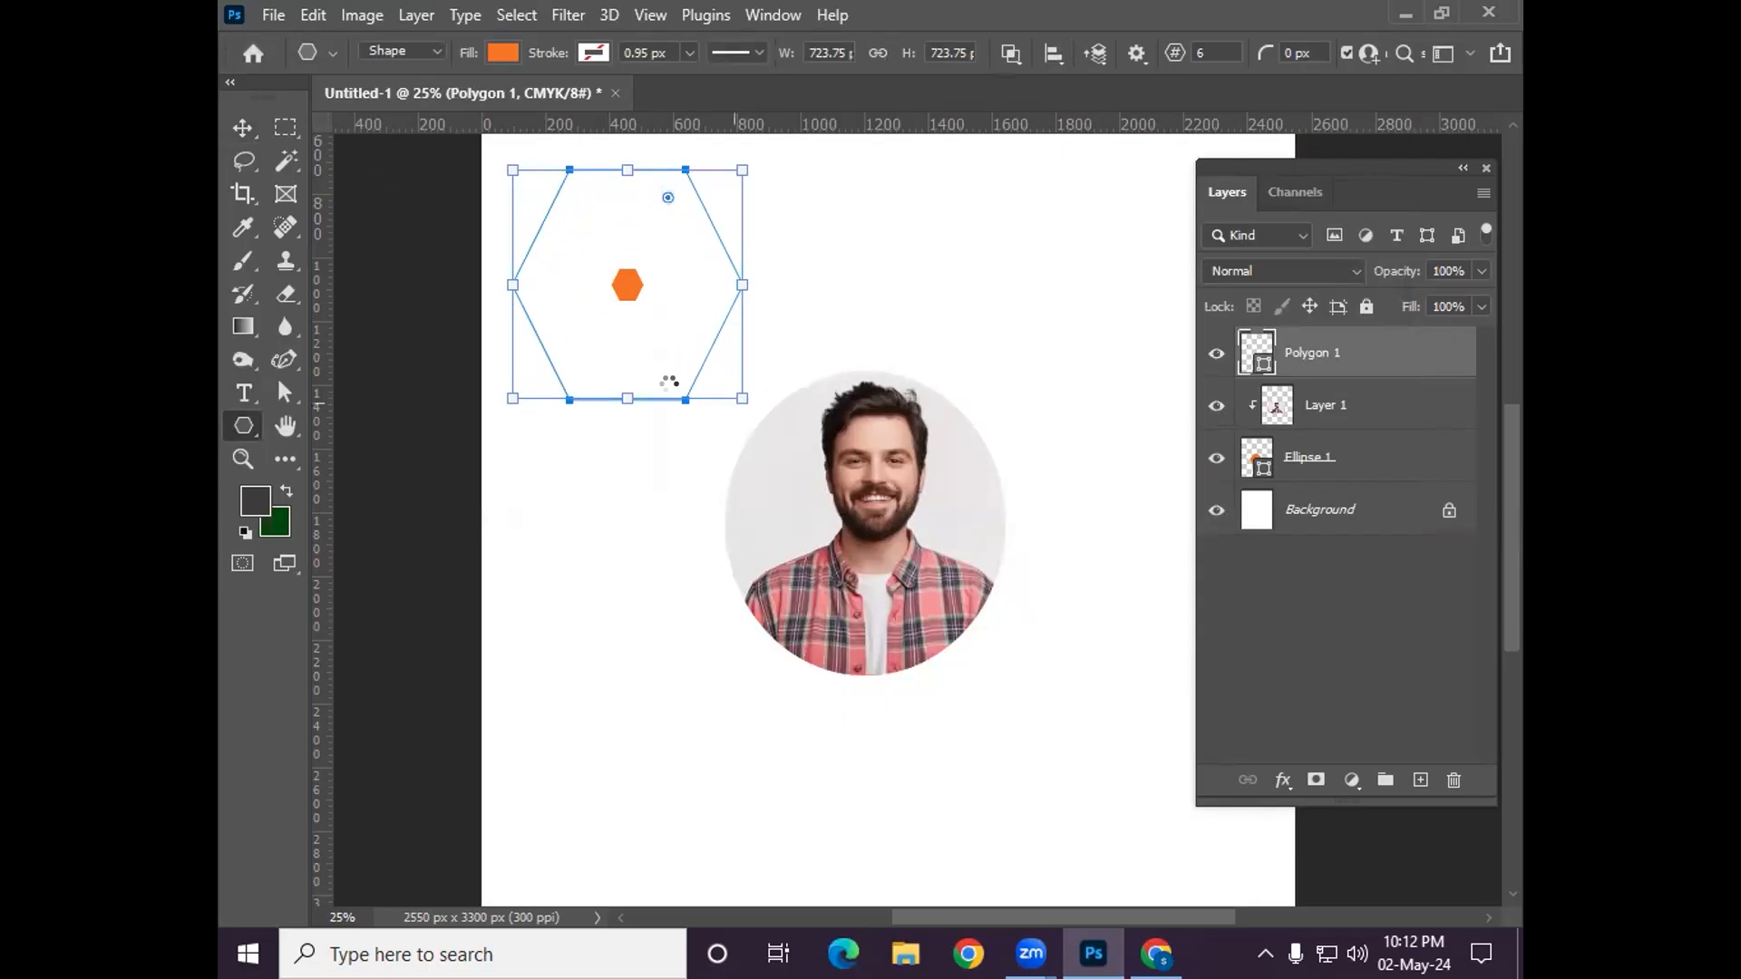
Move the clipped portrait together with its ellipse down the page, and place the orange hexagon above it.
left_click(242, 128)
left_click_drag(580, 301, 660, 312)
left_click_drag(843, 295, 1018, 541)
left_click_drag(893, 544, 936, 948)
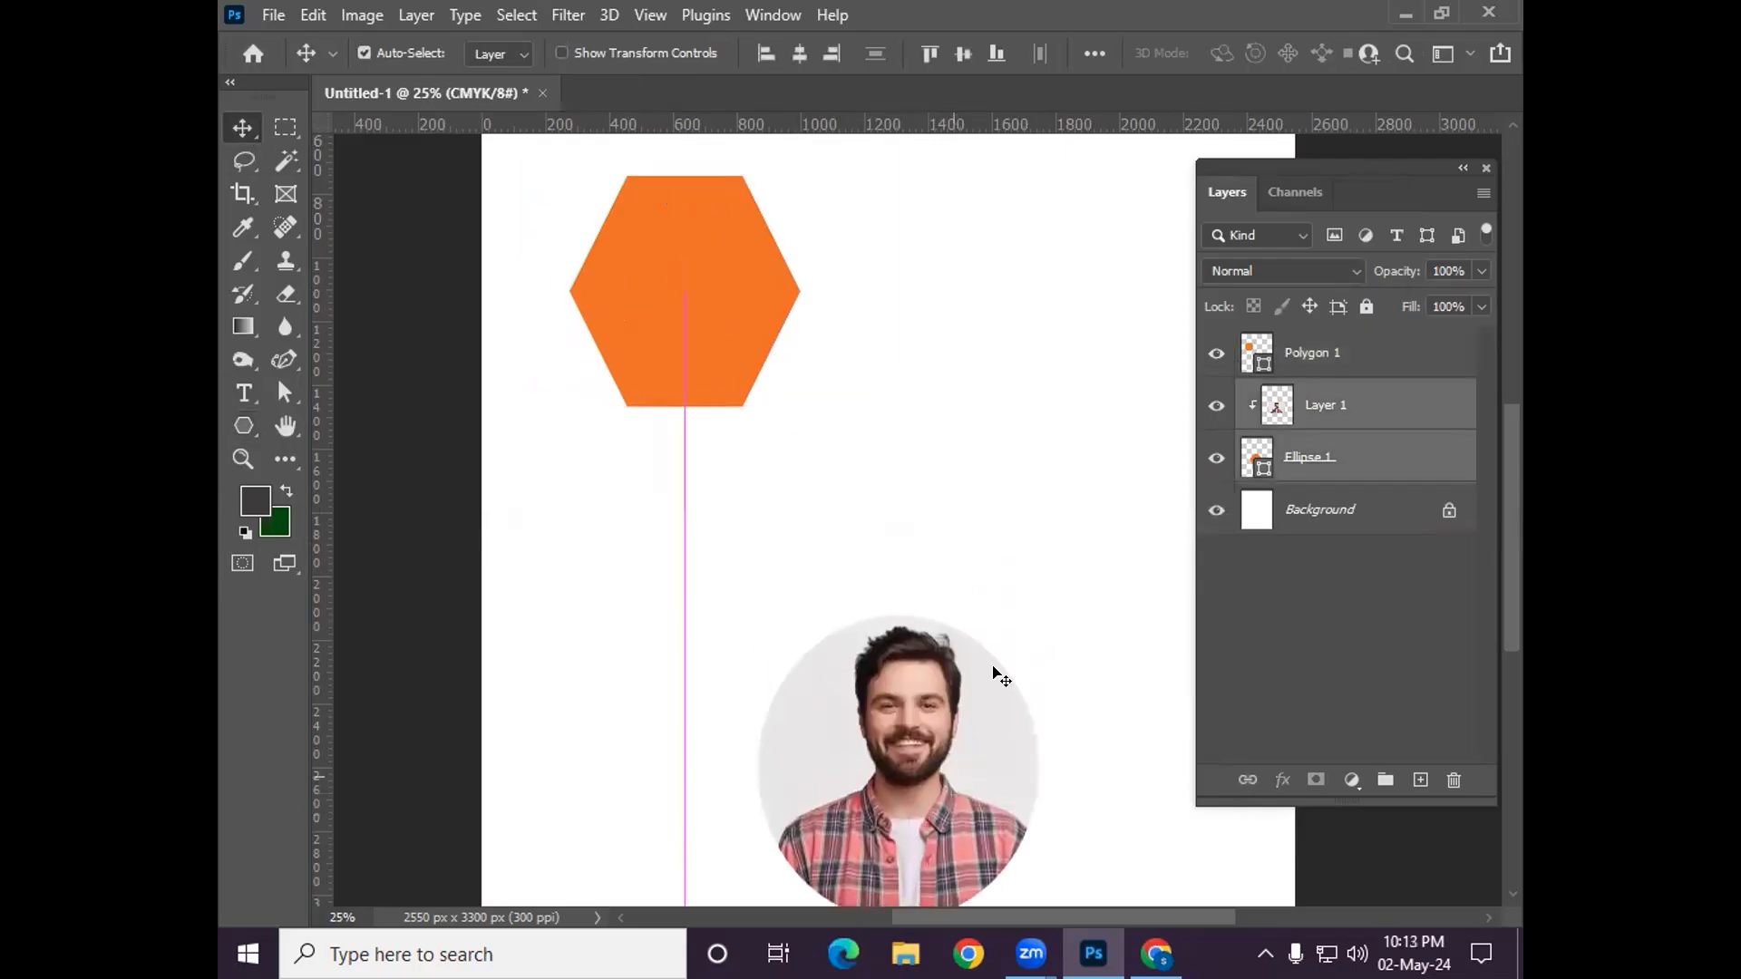
left_click_drag(728, 299, 918, 362)
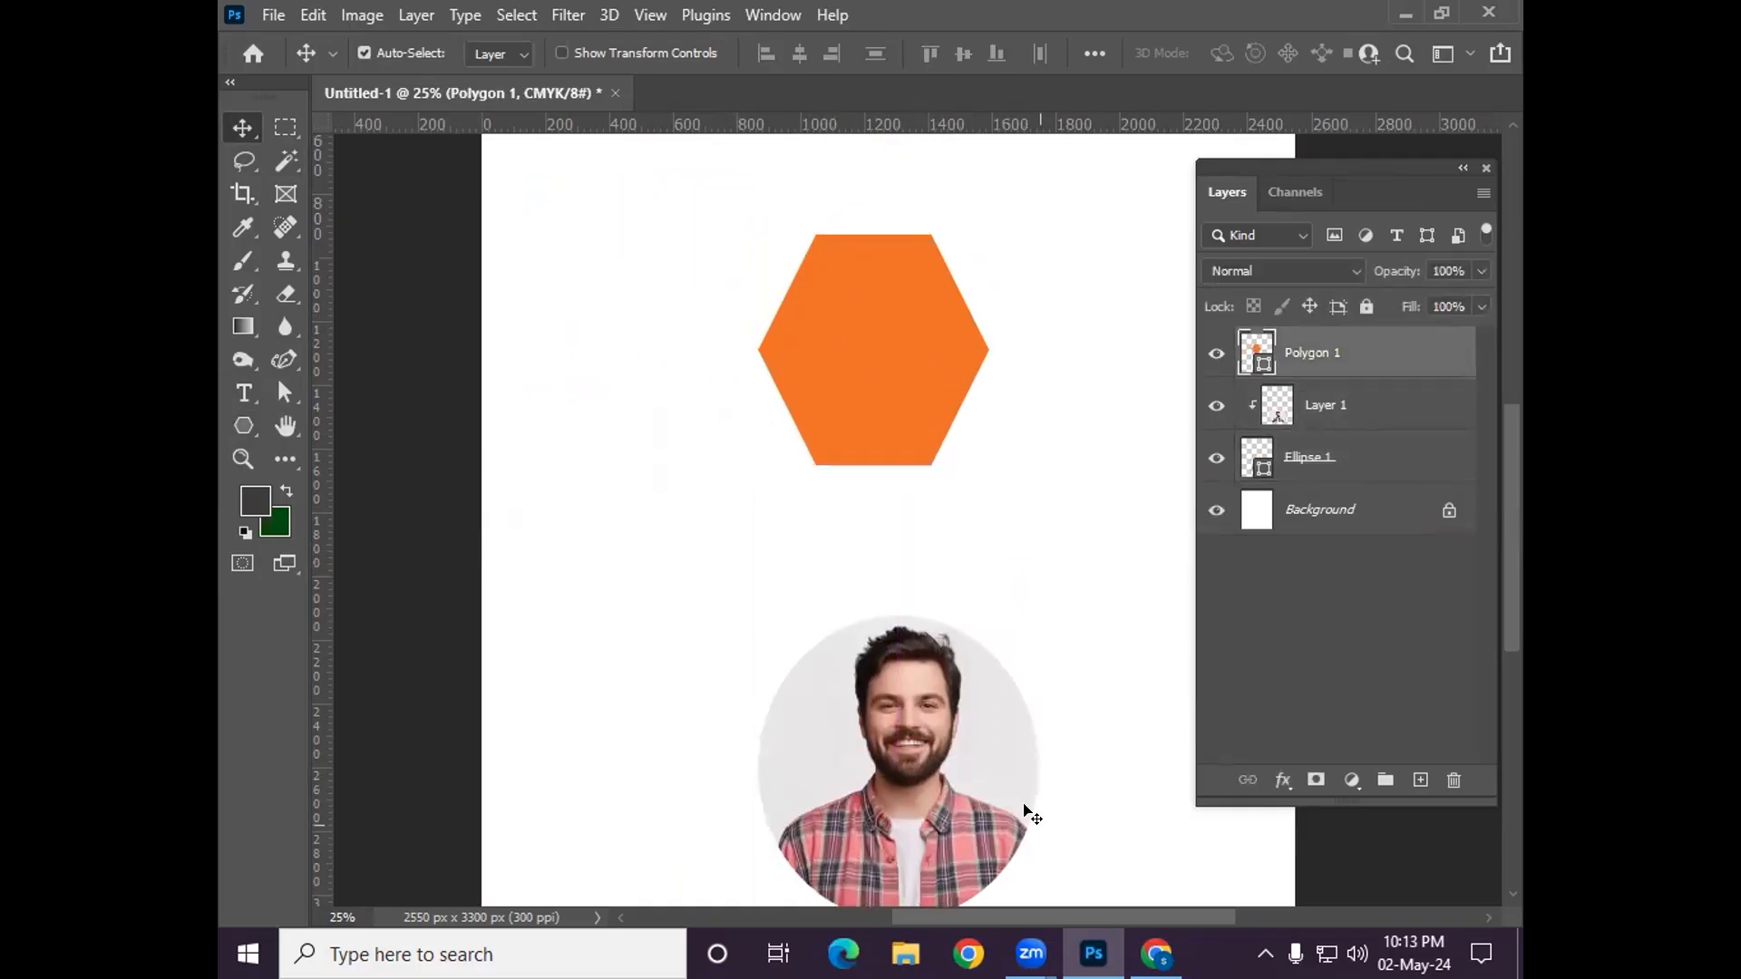
Copy the Wikipedia photo of the man with folded arms from the Chrome image results and paste it into the Photoshop document.
left_click(1156, 954)
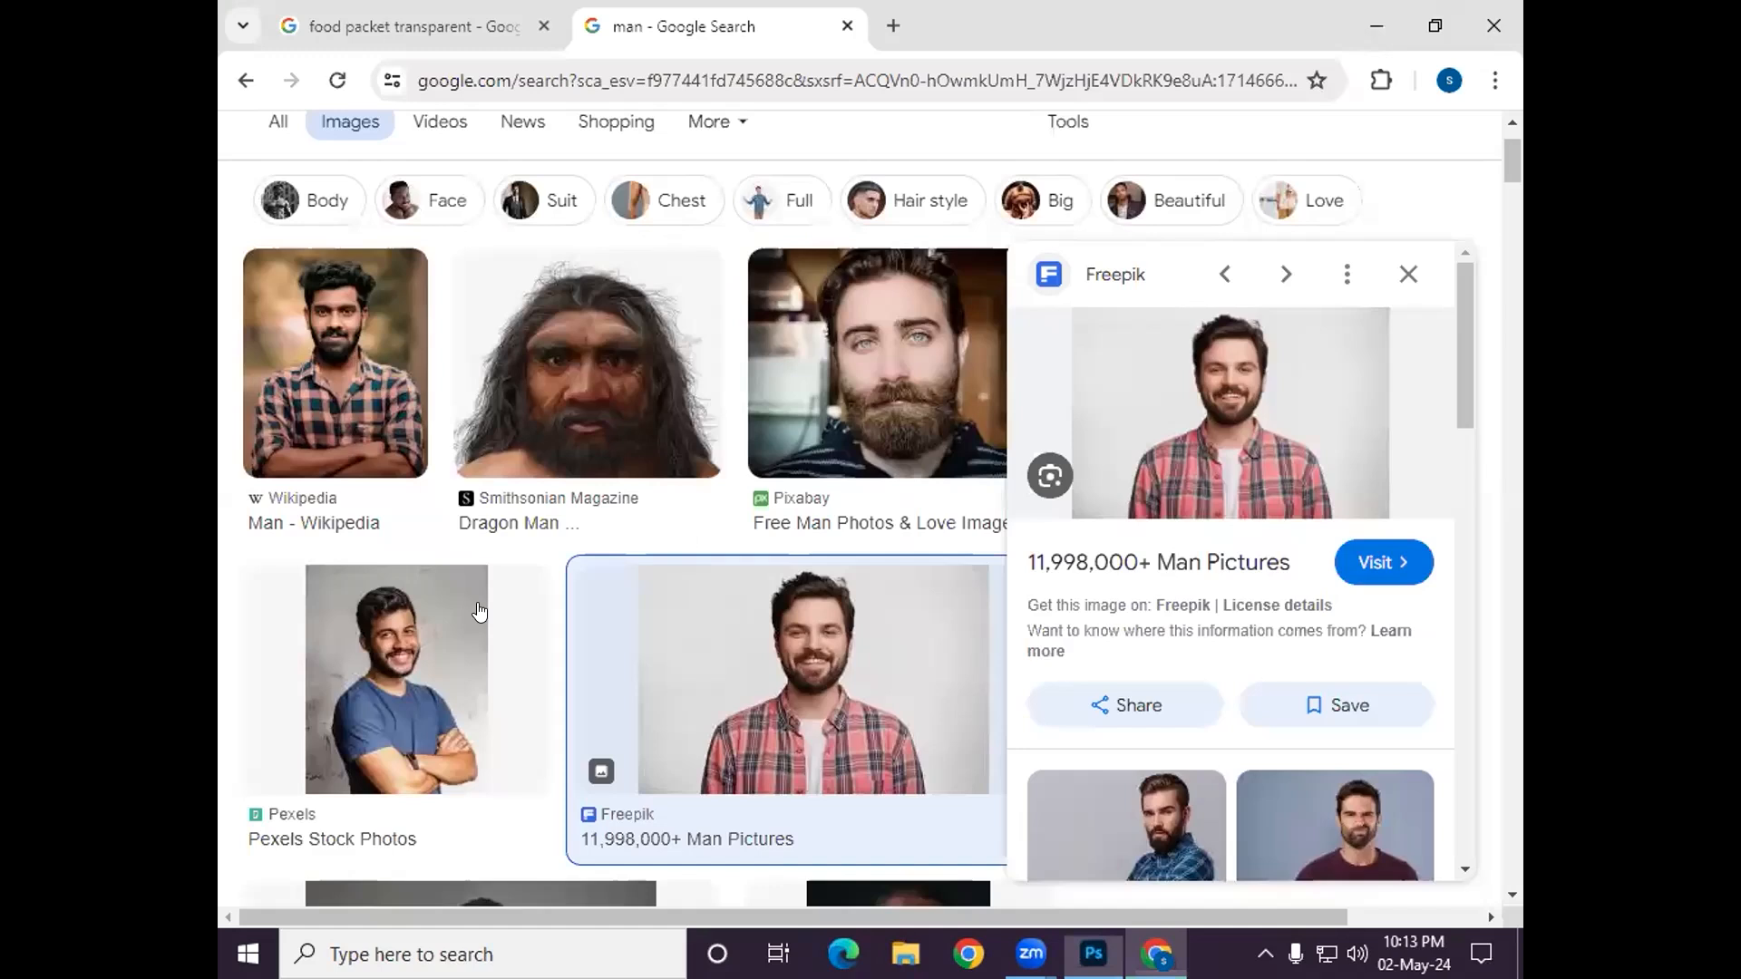
left_click(335, 372)
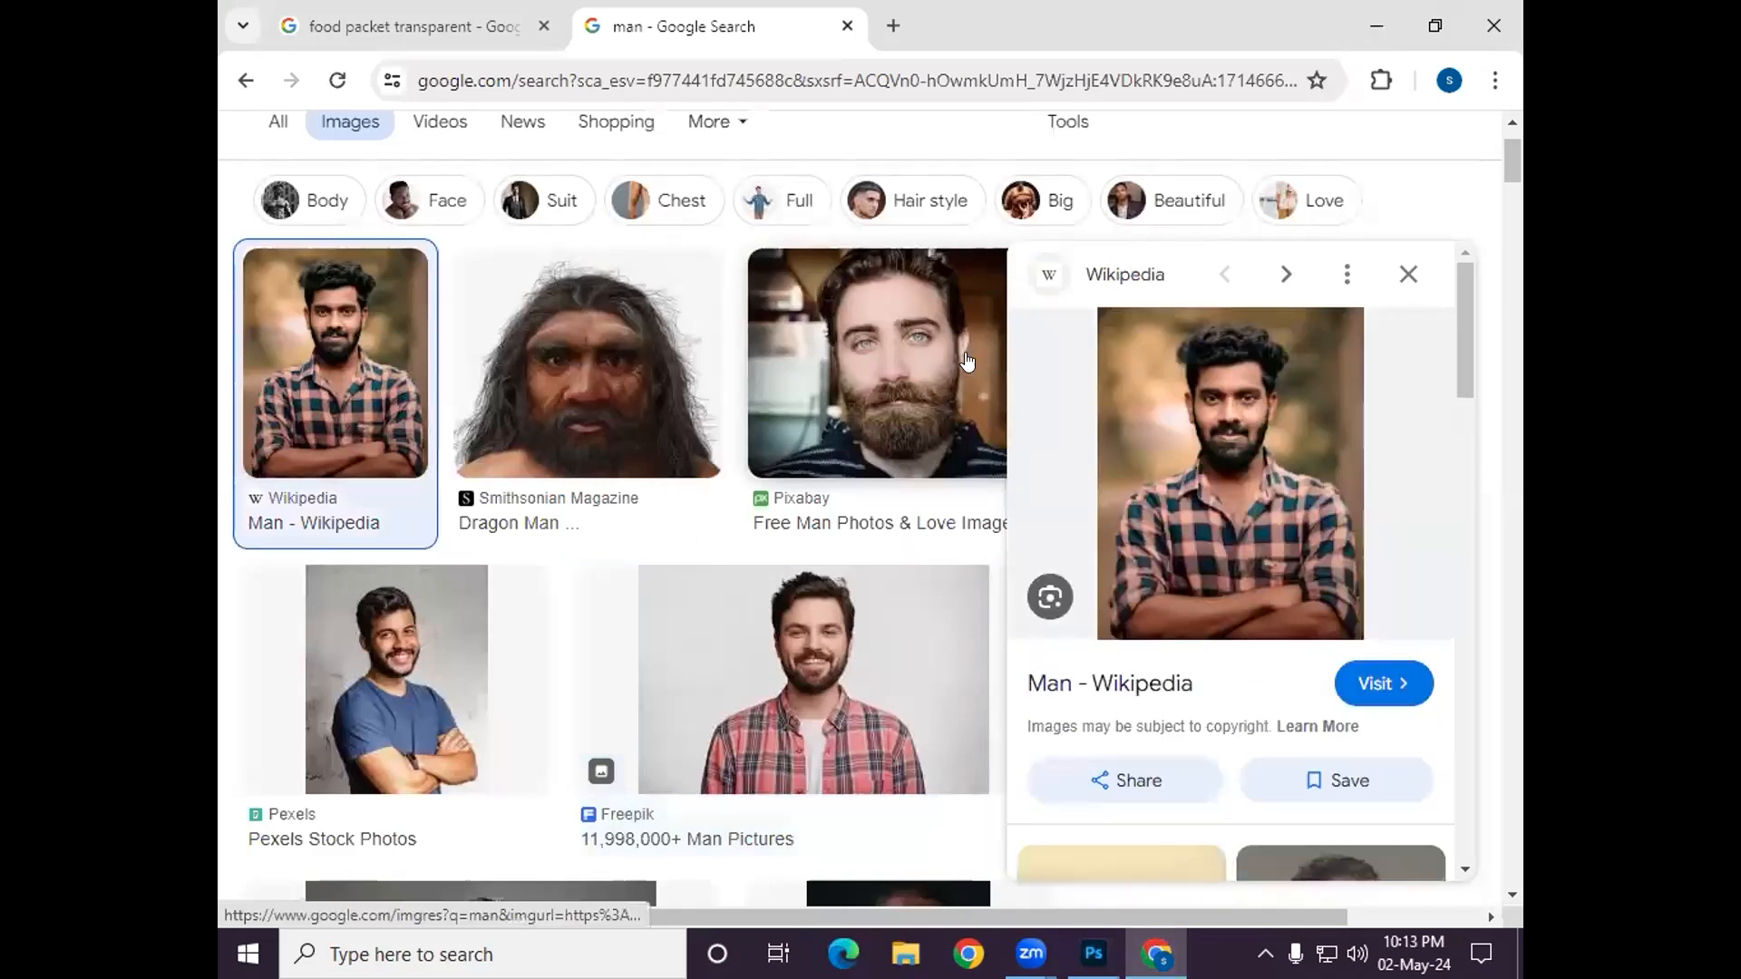
right_click(1224, 366)
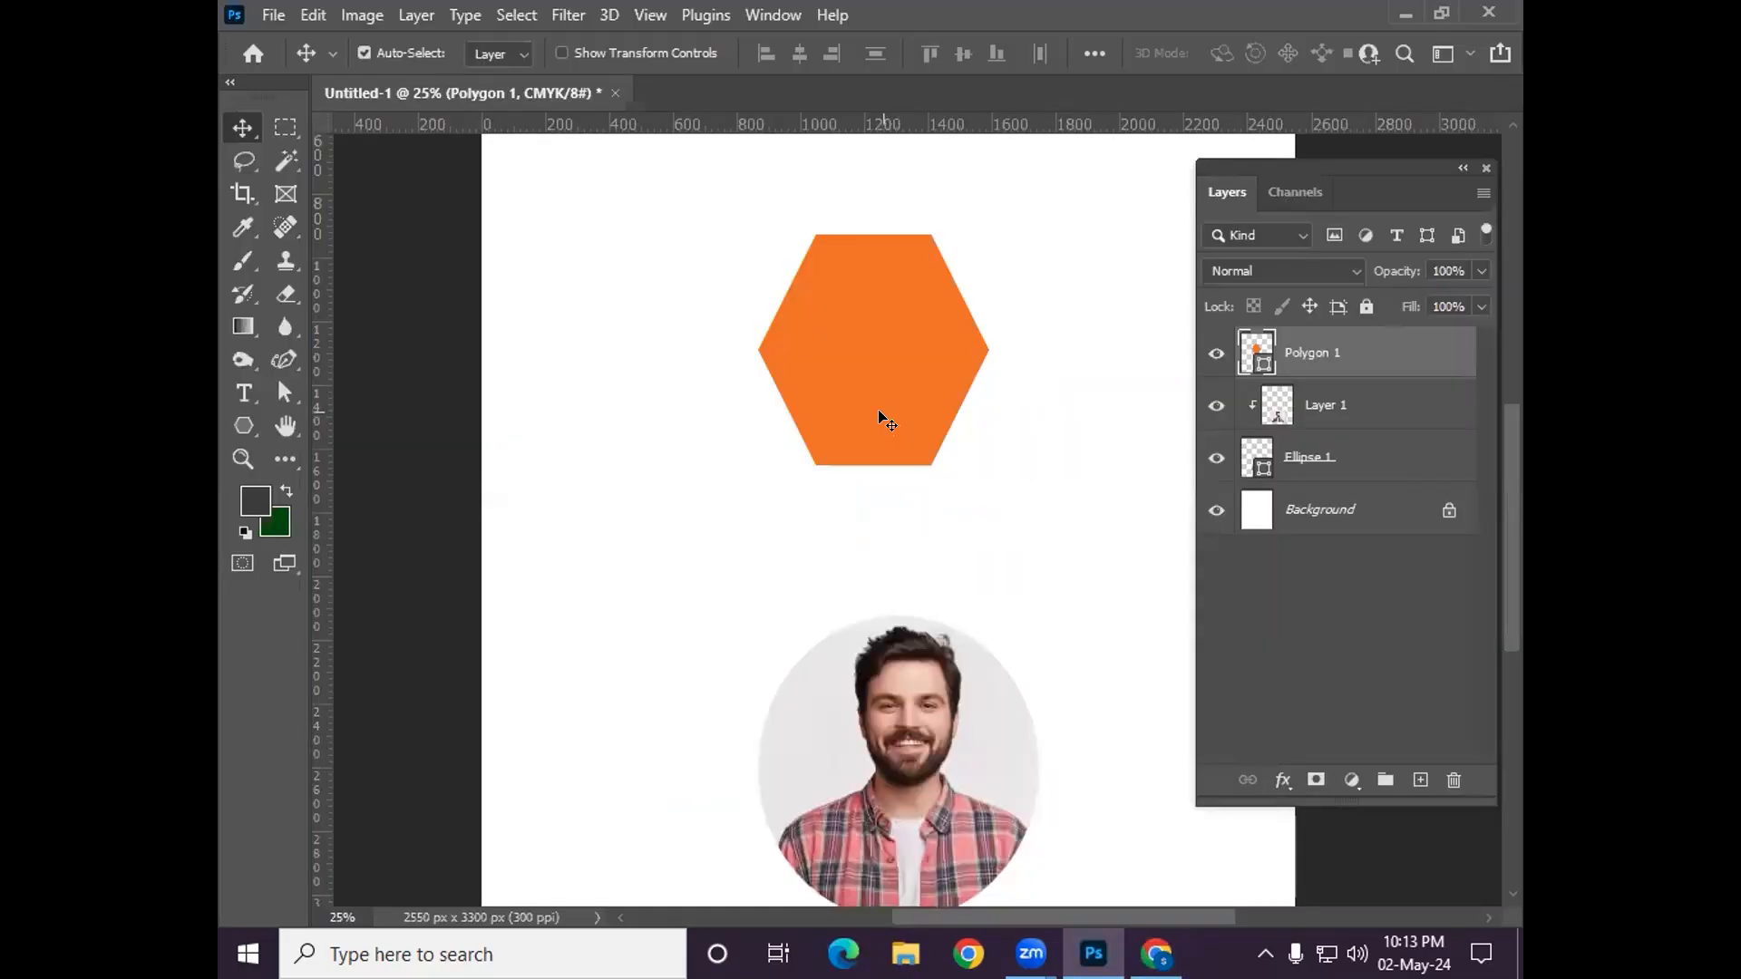
key("ctrl+v")
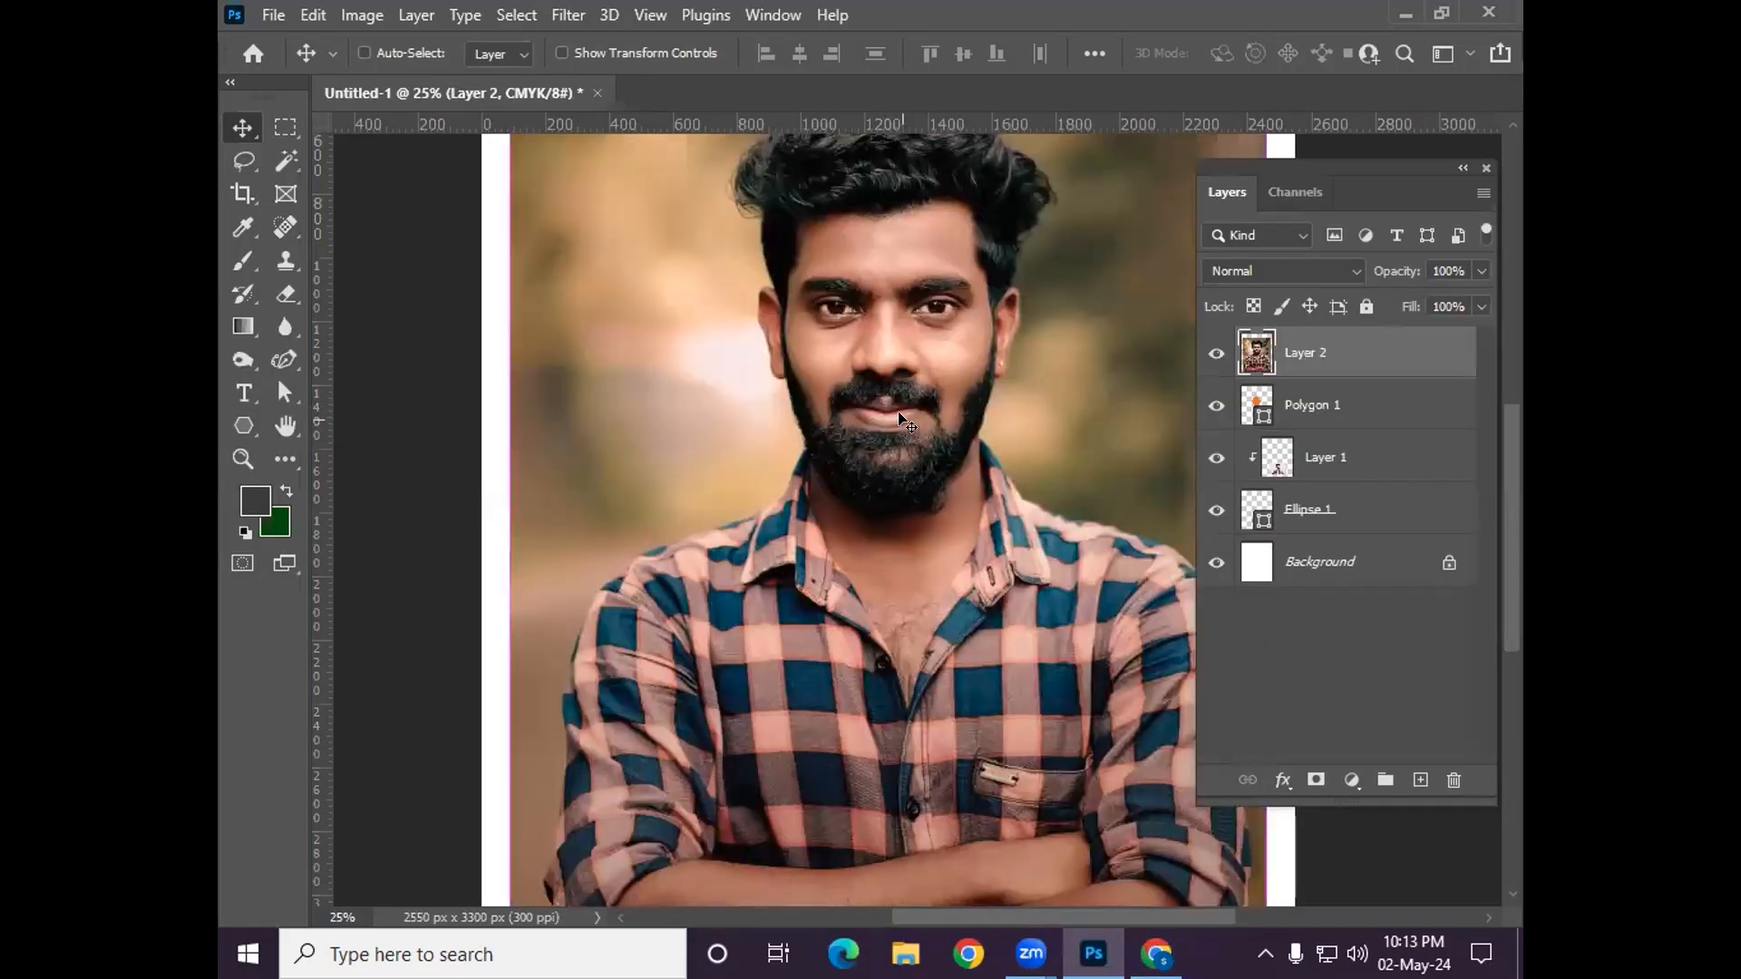
Scale the pasted photo of the man with folded arms down proportionally and place it so it just covers the orange hexagon.
key("ctrl+minus")
key("ctrl+minus")
key("ctrl+t")
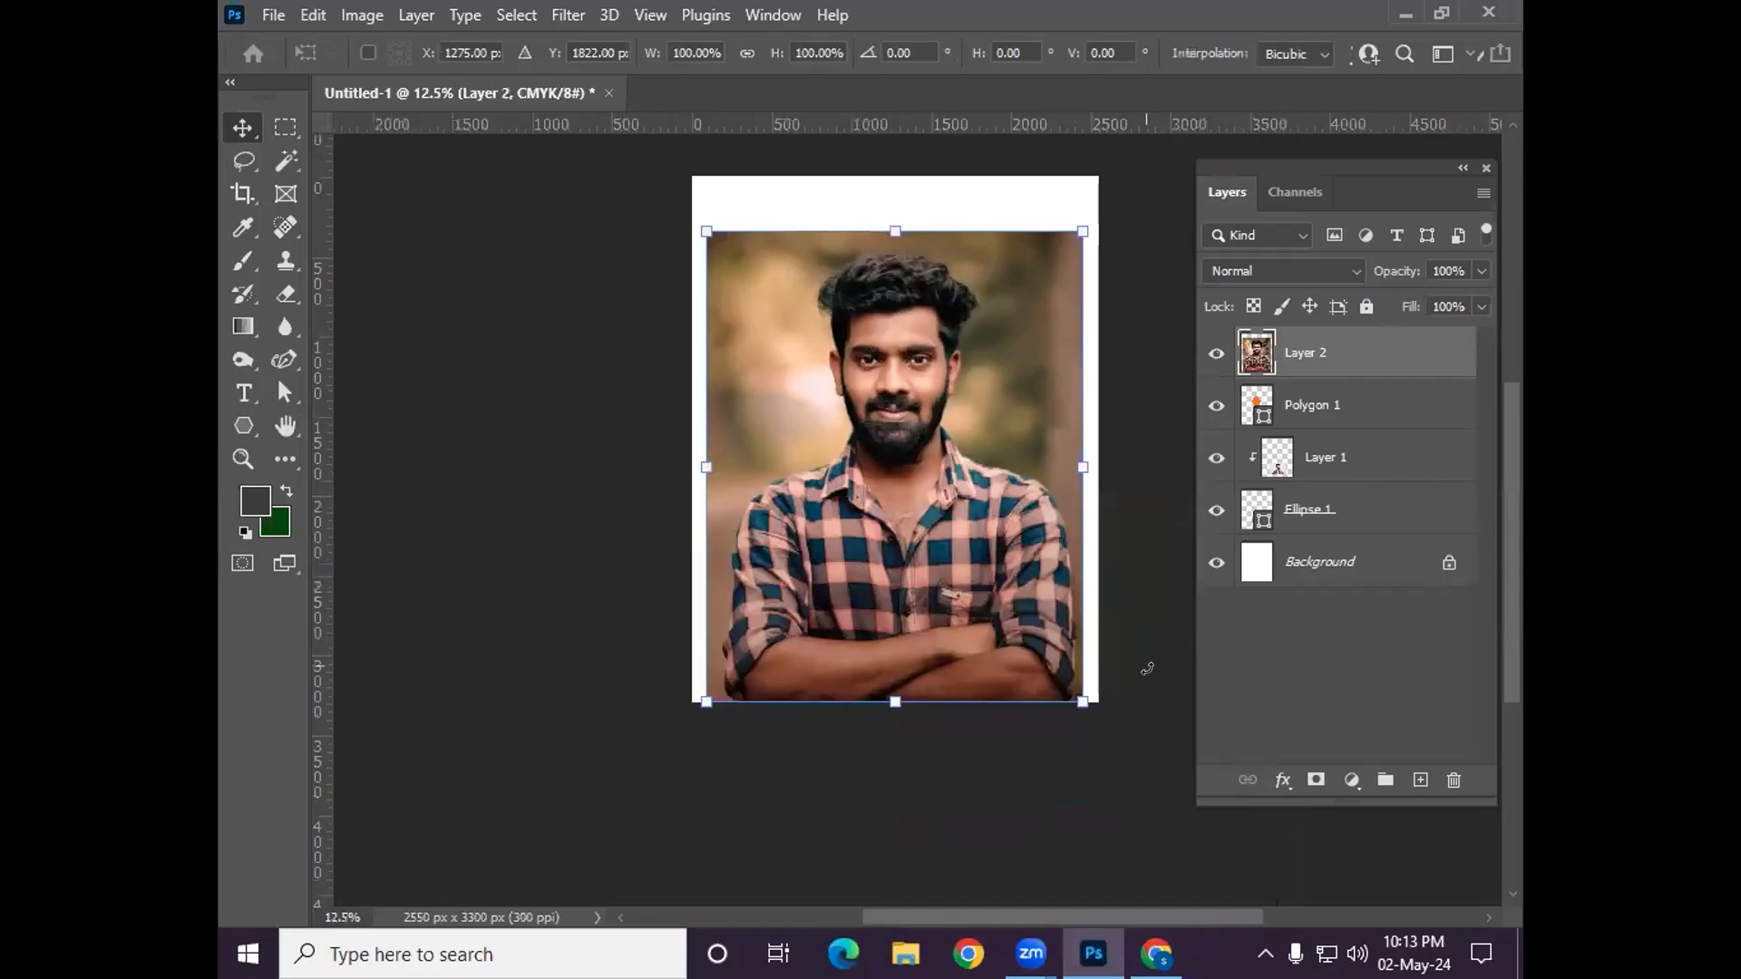
left_click_drag(1081, 700, 987, 540)
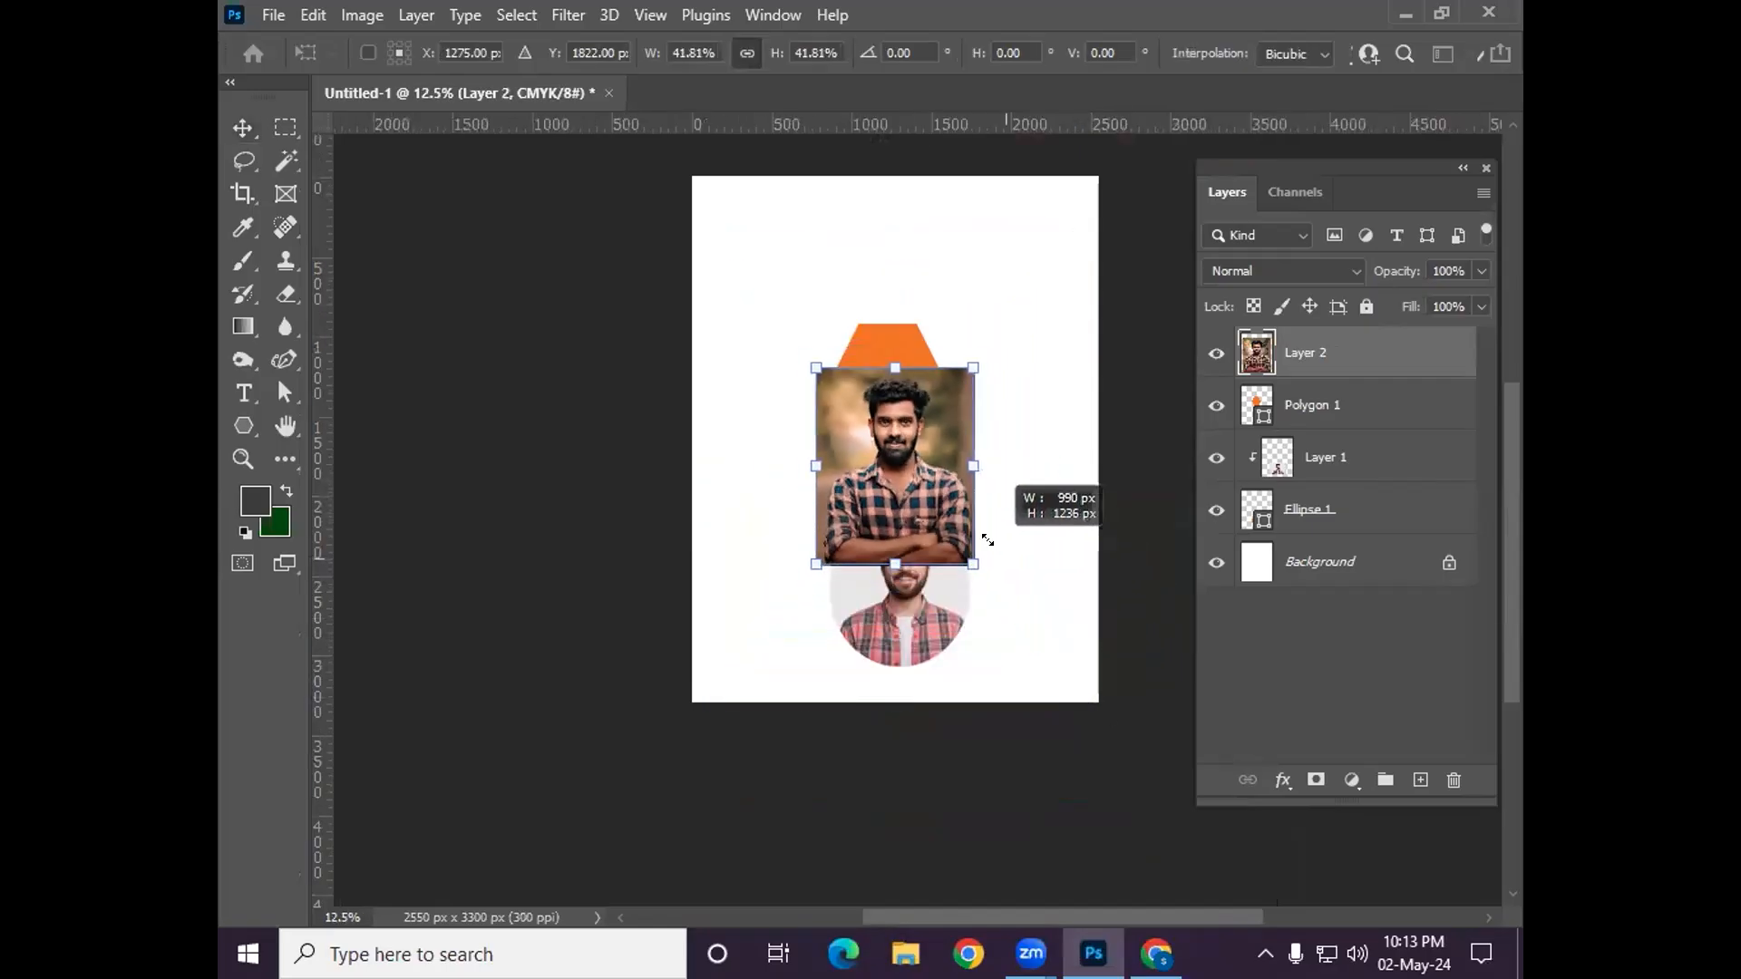
left_click_drag(924, 459, 918, 375)
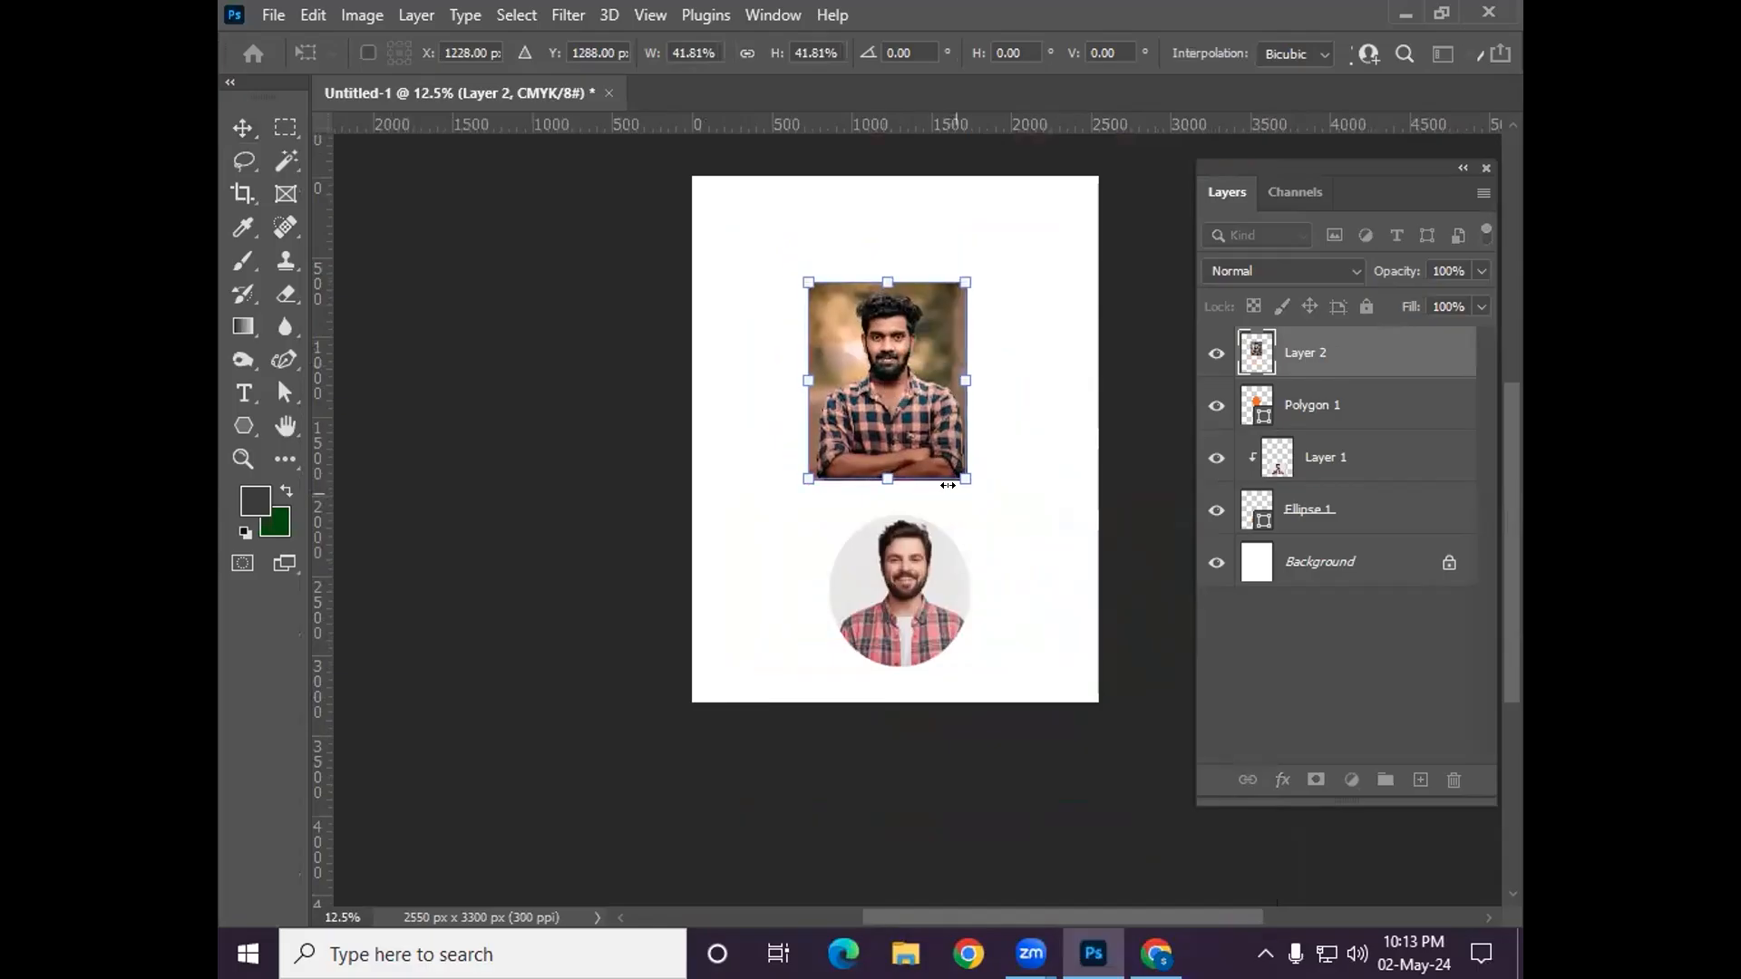
left_click_drag(948, 486, 944, 432)
mouse_move(889, 348)
left_mouse_down()
mouse_move(997, 403)
mouse_move(888, 351)
left_mouse_up()
left_click_drag(933, 436, 959, 446)
key("Return")
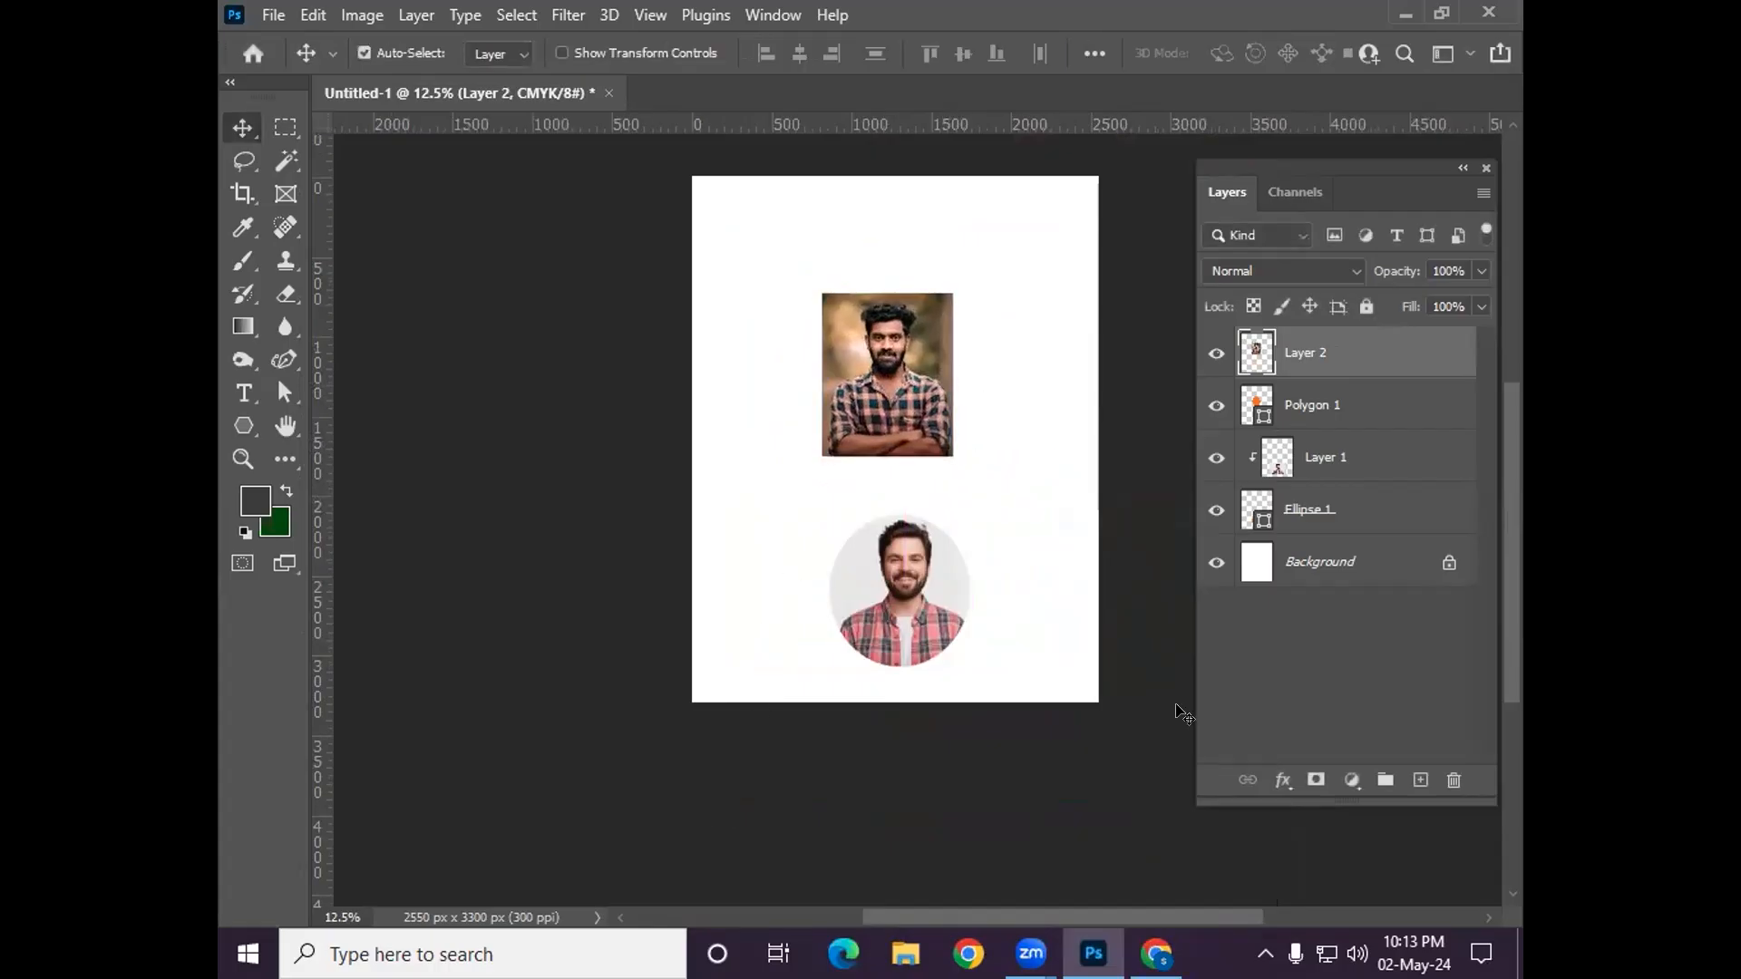
Clip the folded-arms photo to the hexagon with a clipping mask and shift it down to fit the man's head inside the shape.
left_click(946, 397)
key("ctrl+space")
left_click(983, 406, "ctrl")
mouse_move(852, 374)
left_mouse_down()
mouse_move(944, 400)
mouse_move(996, 384)
mouse_move(853, 346)
left_mouse_up()
left_click_drag(985, 358, 832, 324)
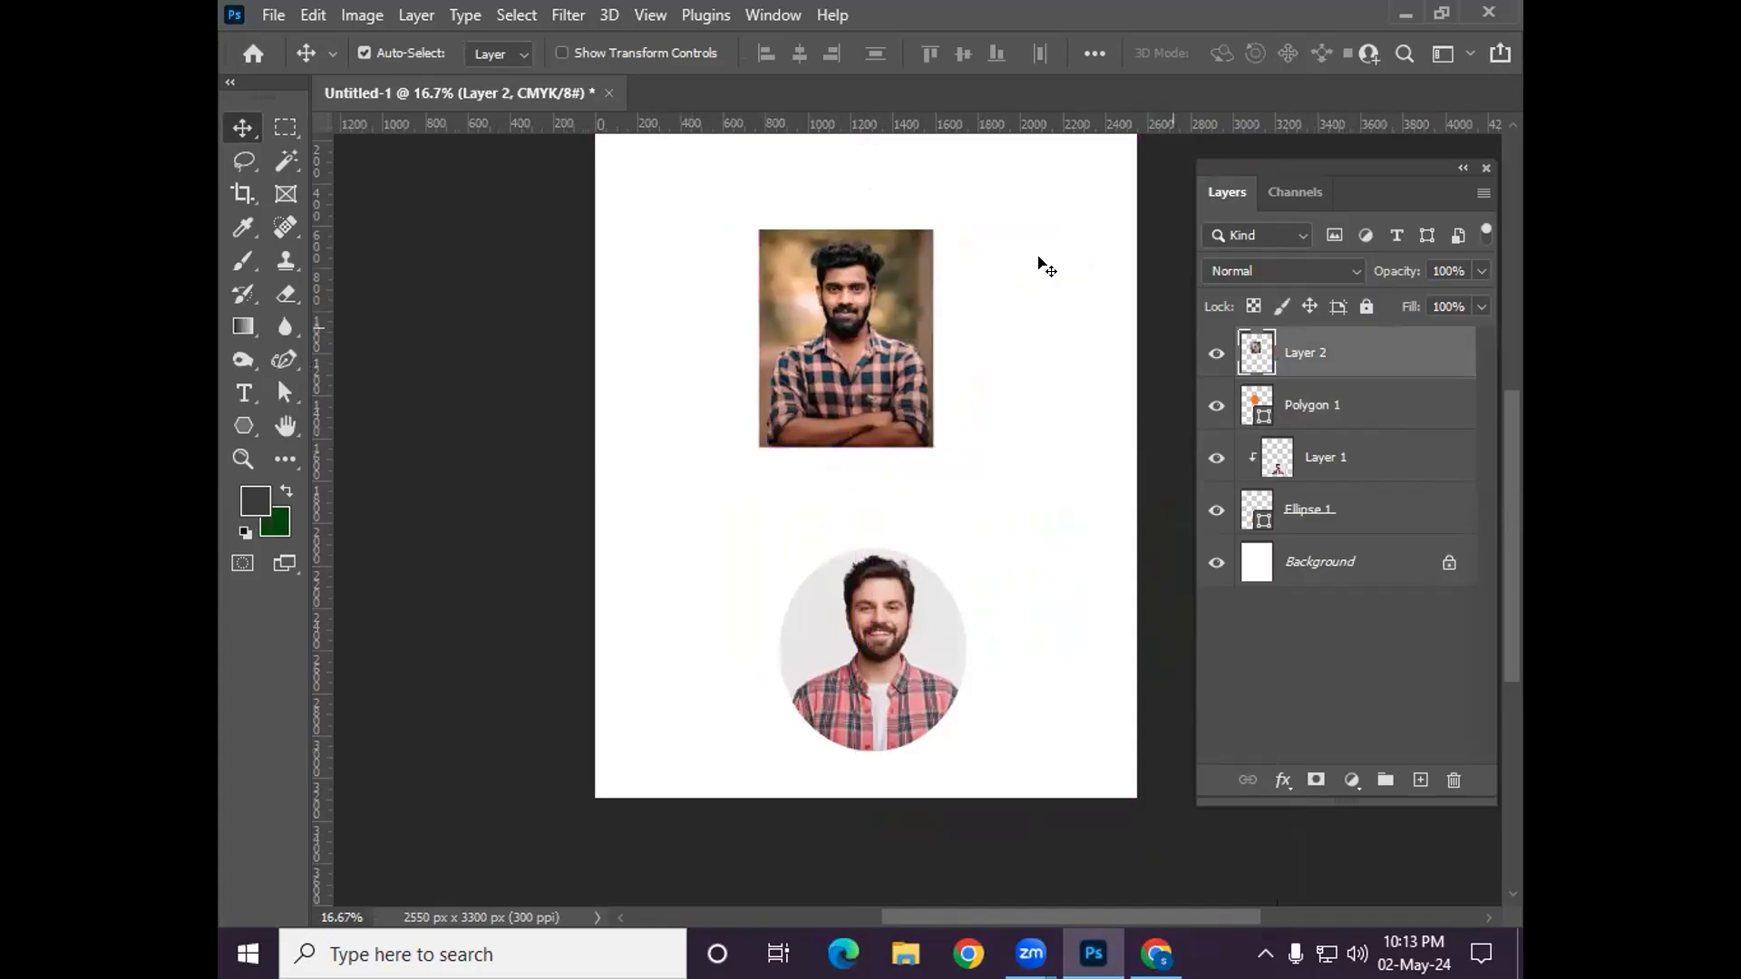
right_click(1306, 353)
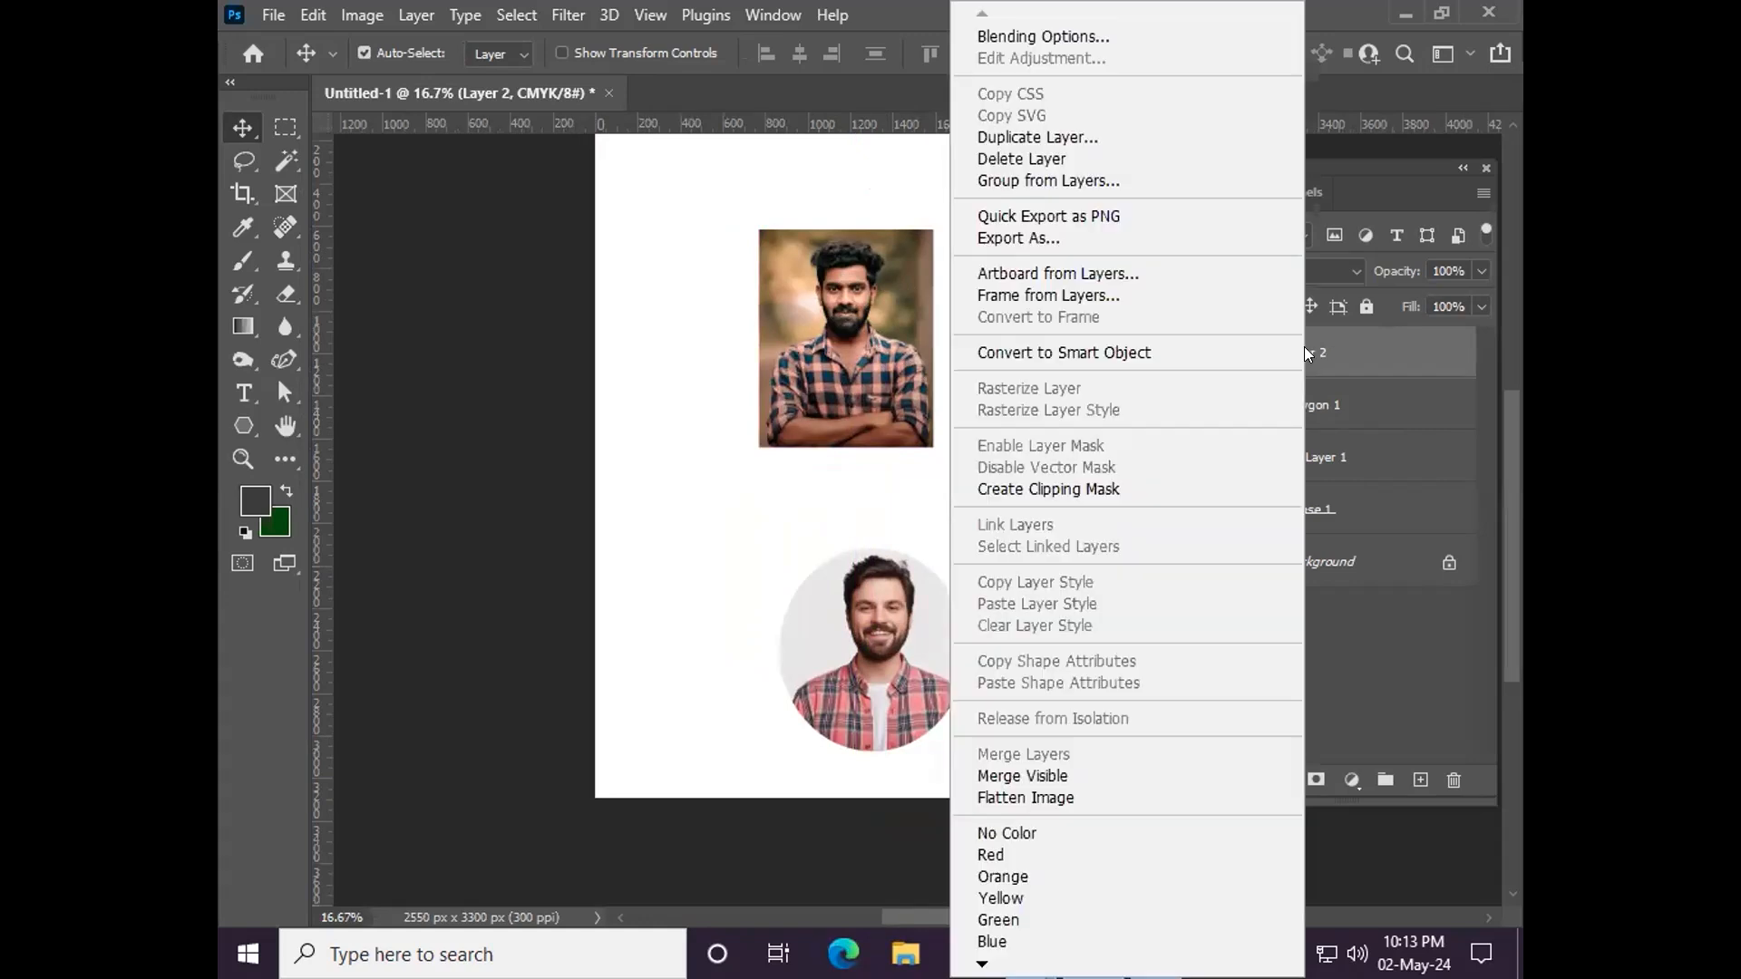
left_click(1021, 488)
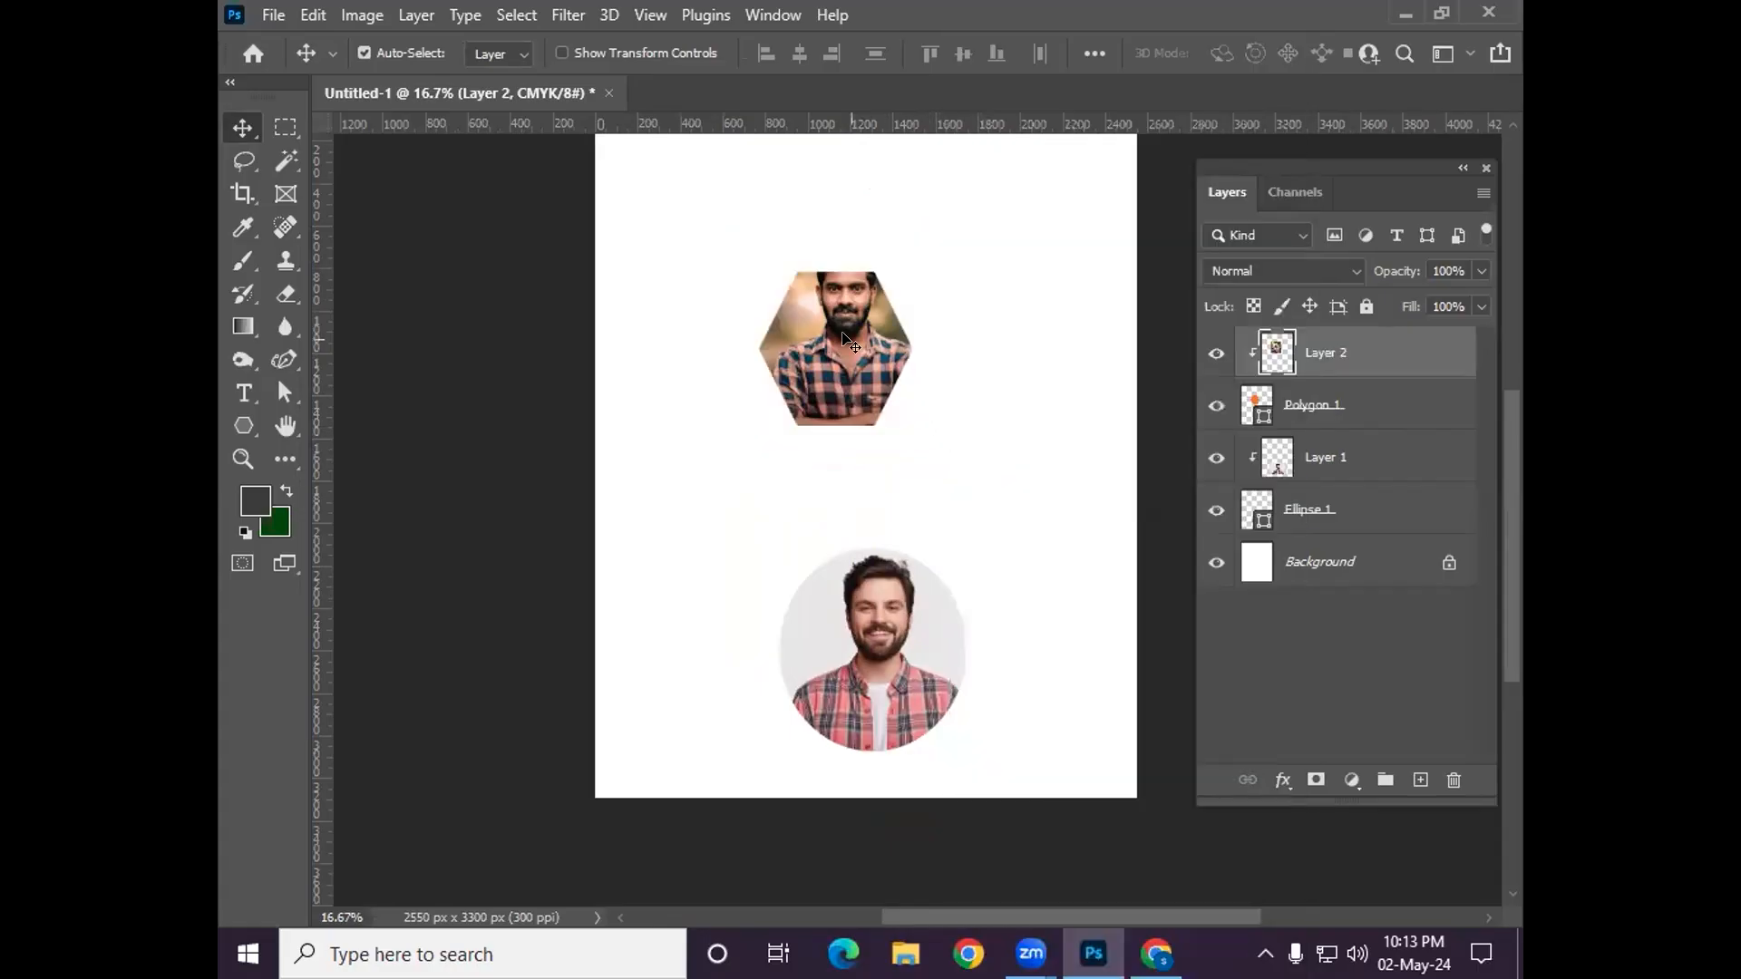
left_click_drag(842, 333, 836, 357)
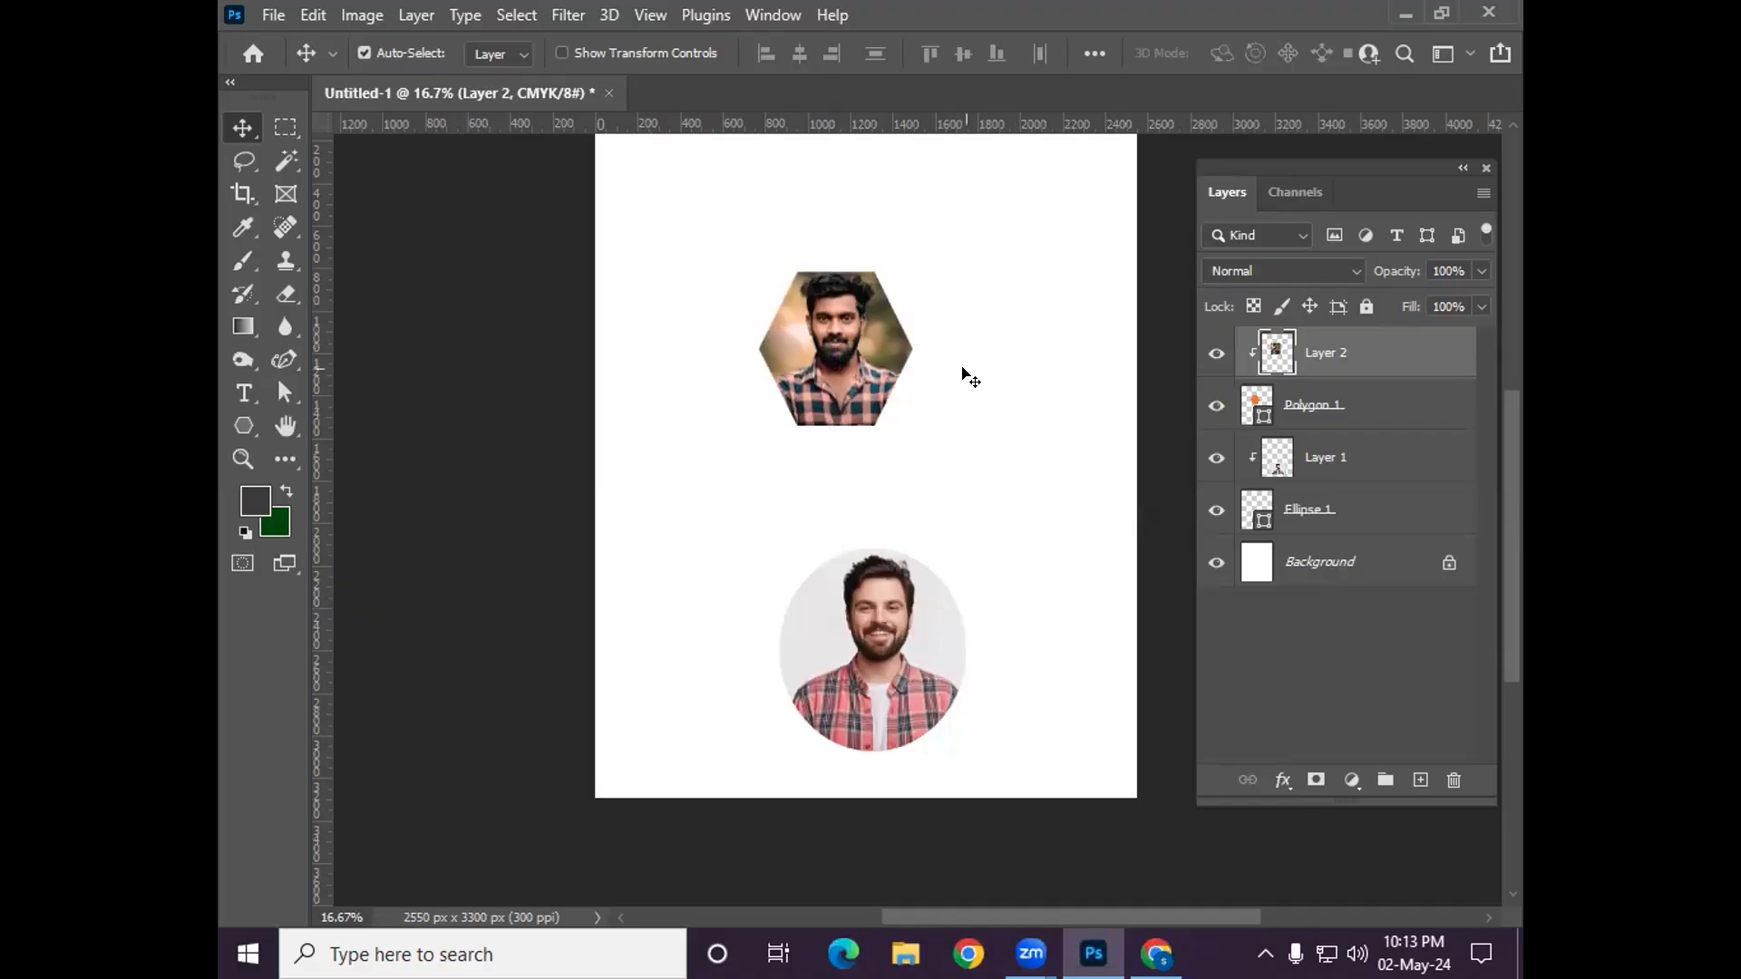
key("ctrl+space")
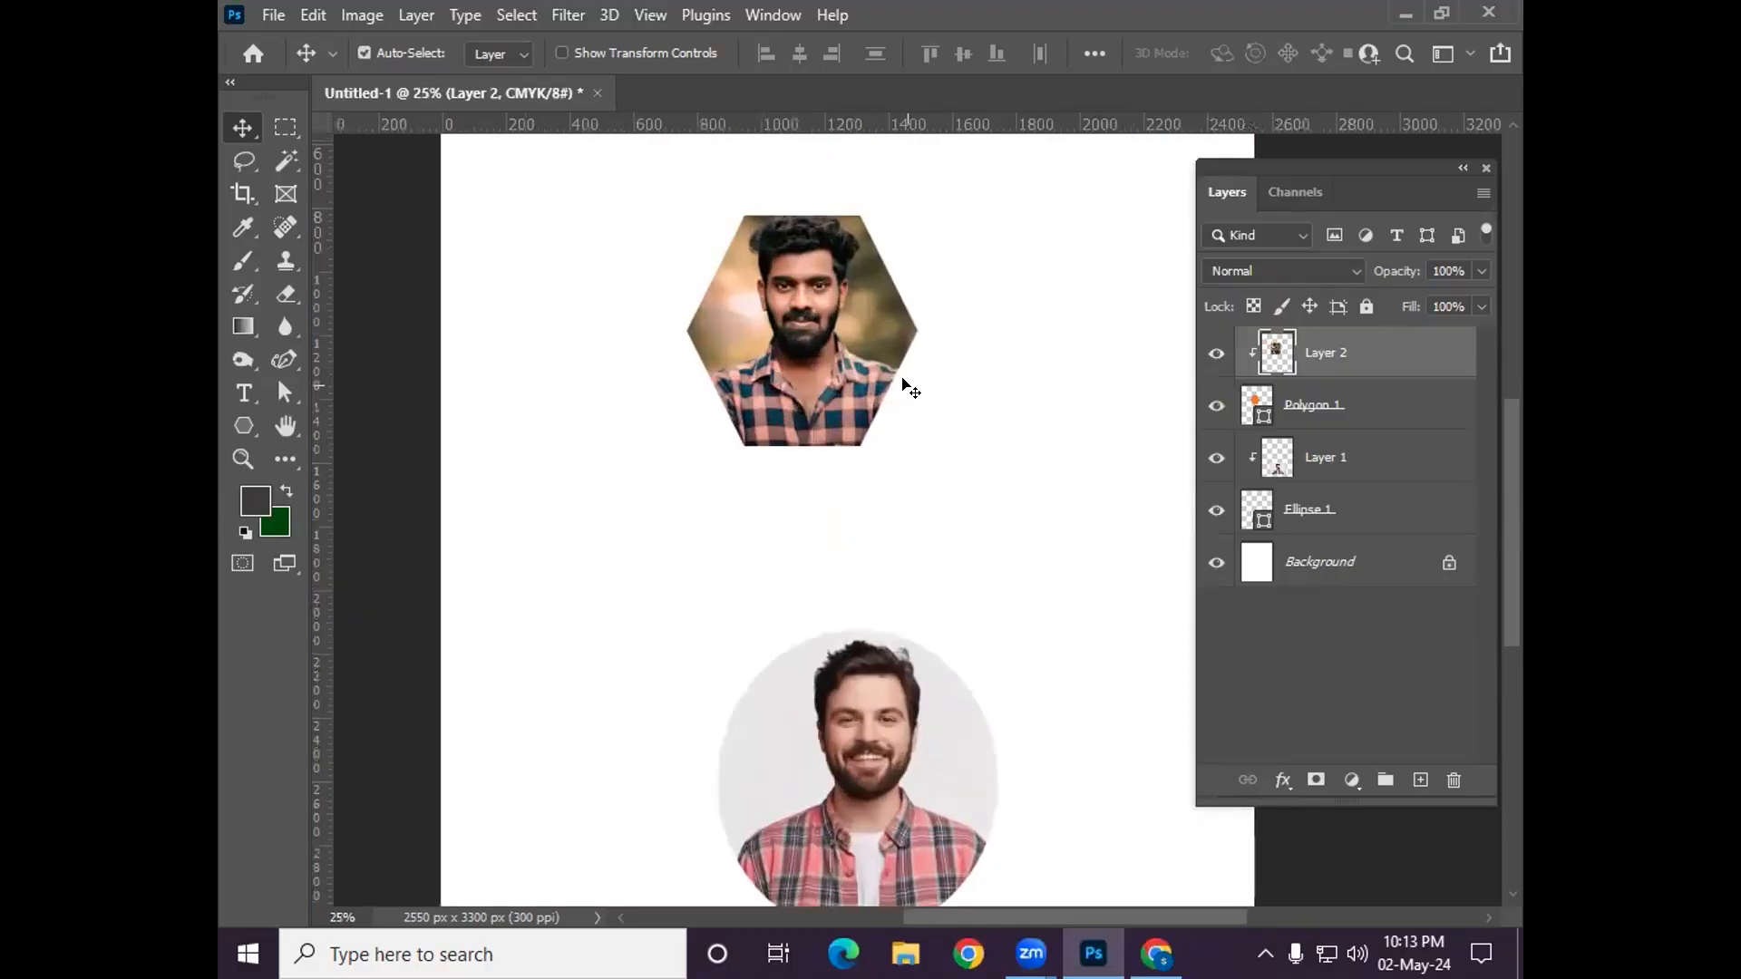